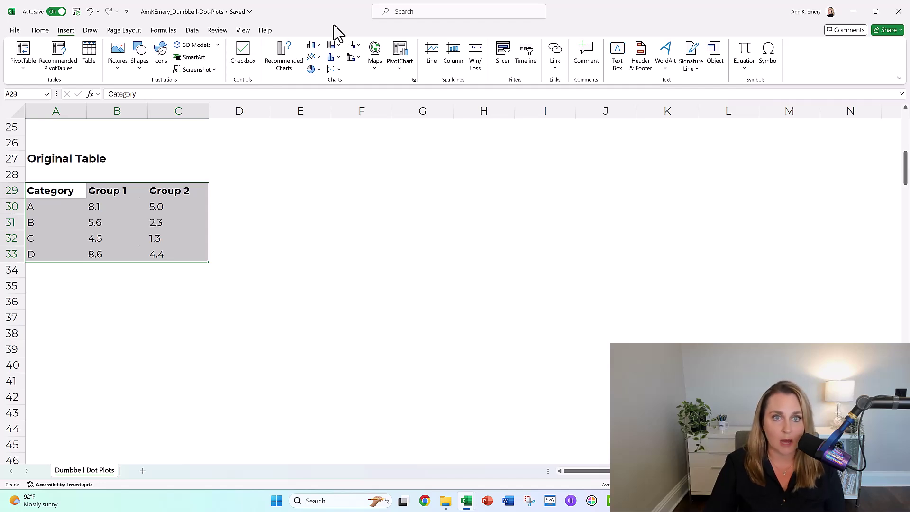
pyautogui.click(313, 45)
pyautogui.click(314, 46)
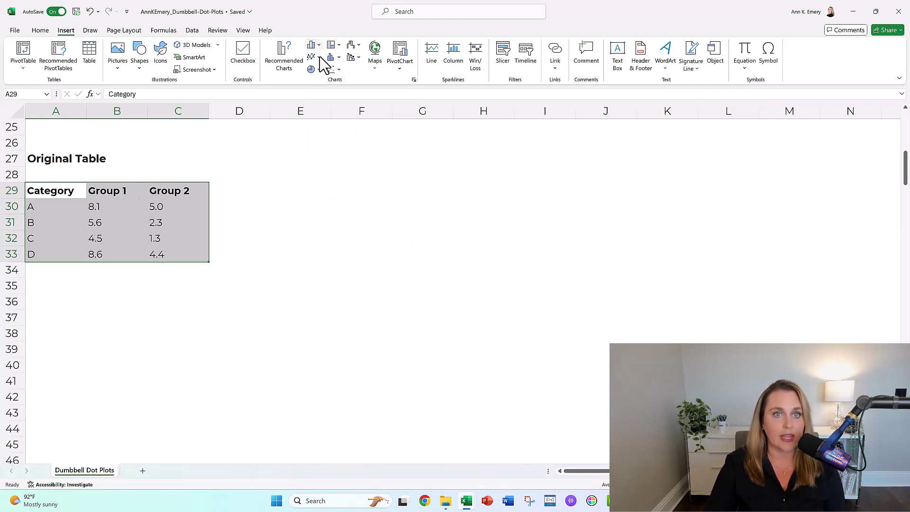
pyautogui.click(319, 57)
pyautogui.click(319, 57)
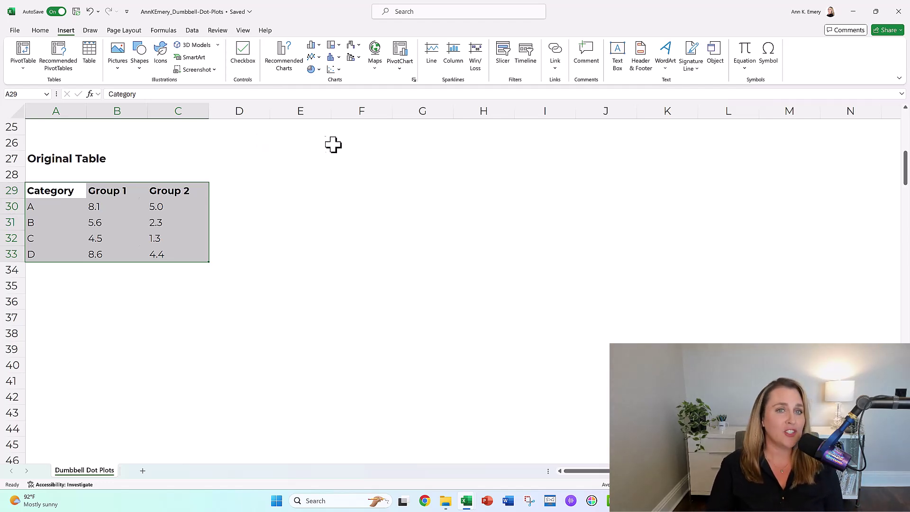
pyautogui.click(337, 70)
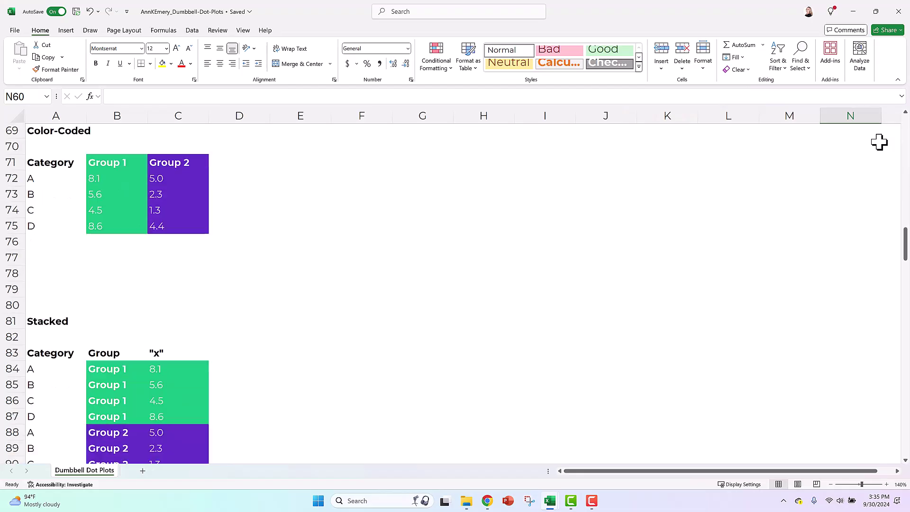
# Look through the worksheet's example stages, from the color-coded and stacked tables to the scatter plot charts.
pyautogui.scroll(-3, 879, 143)
pyautogui.scroll(-9, 879, 142)
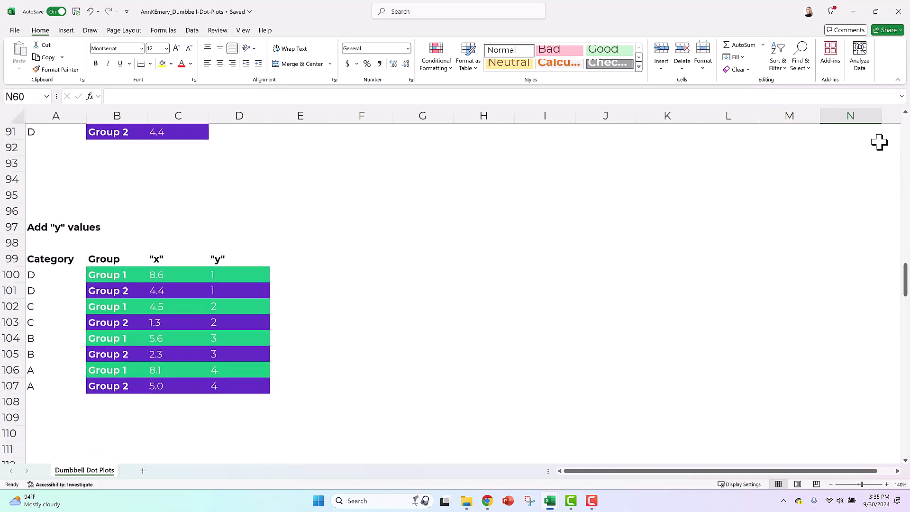
pyautogui.scroll(-11, 879, 142)
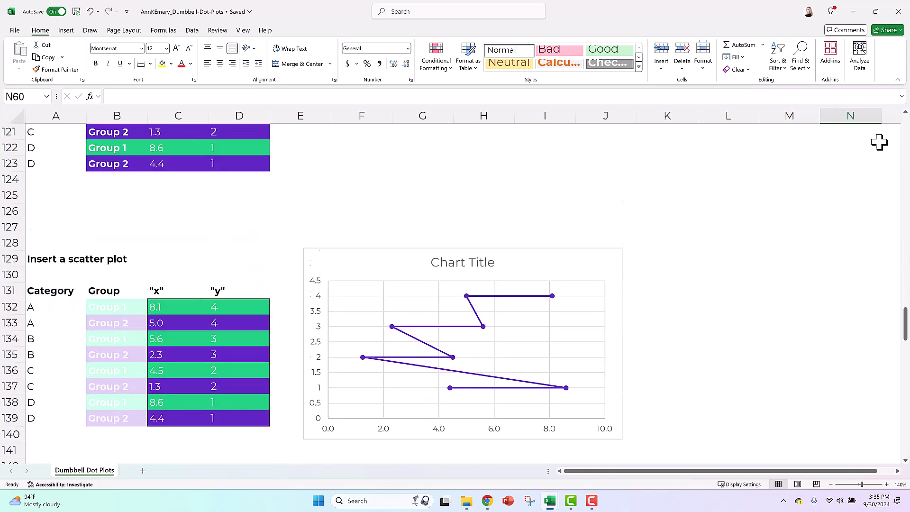
pyautogui.scroll(-11, 879, 142)
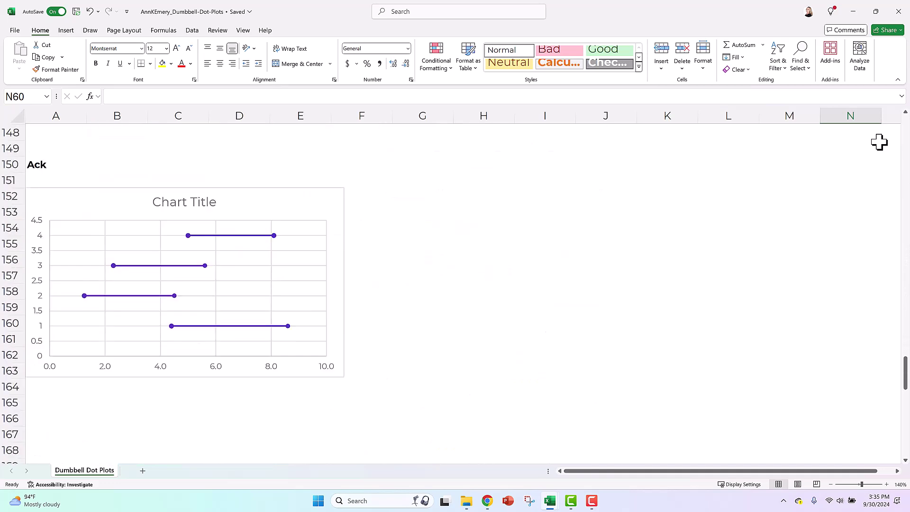
pyautogui.scroll(-6, 879, 143)
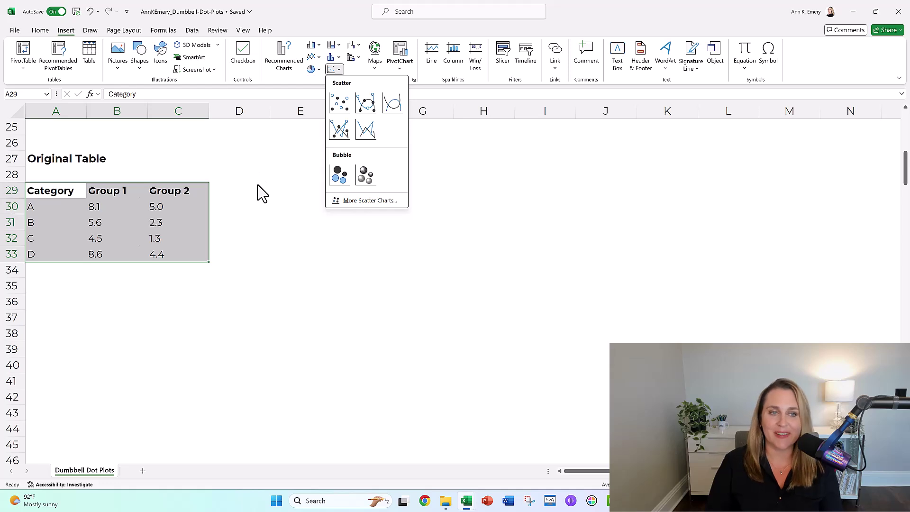
# Draw a horizontal and a vertical axis arrow with the gray pen beside the SKETCH table, labelled X and Y.
pyautogui.scroll(-5, 259, 185)
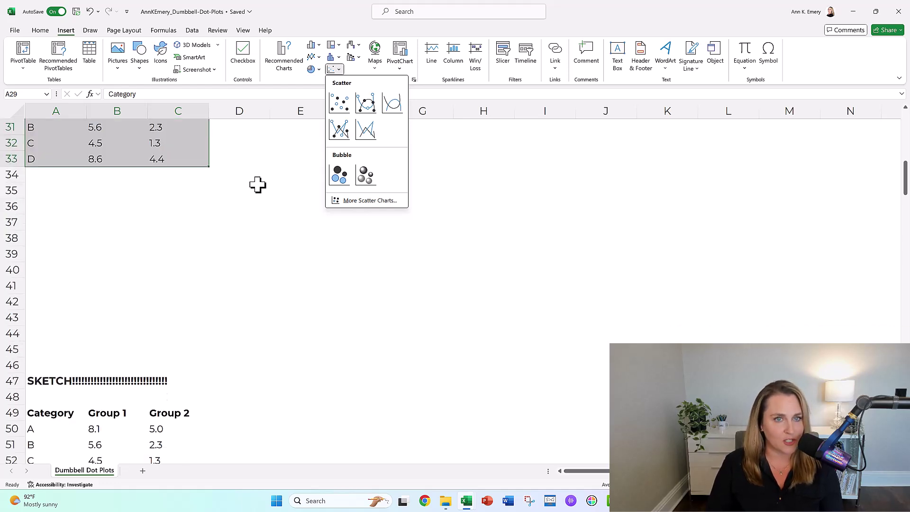
pyautogui.click(257, 184)
pyautogui.click(257, 185)
pyautogui.scroll(-2, 258, 184)
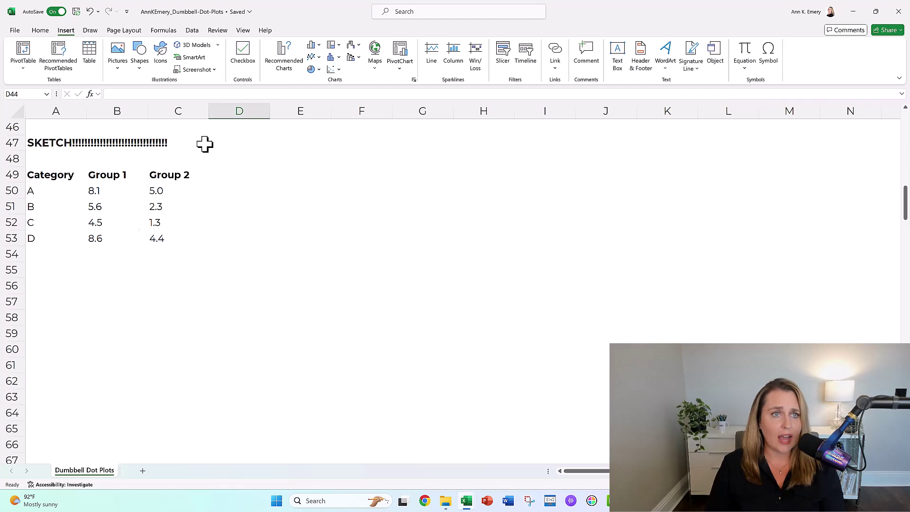
pyautogui.click(92, 30)
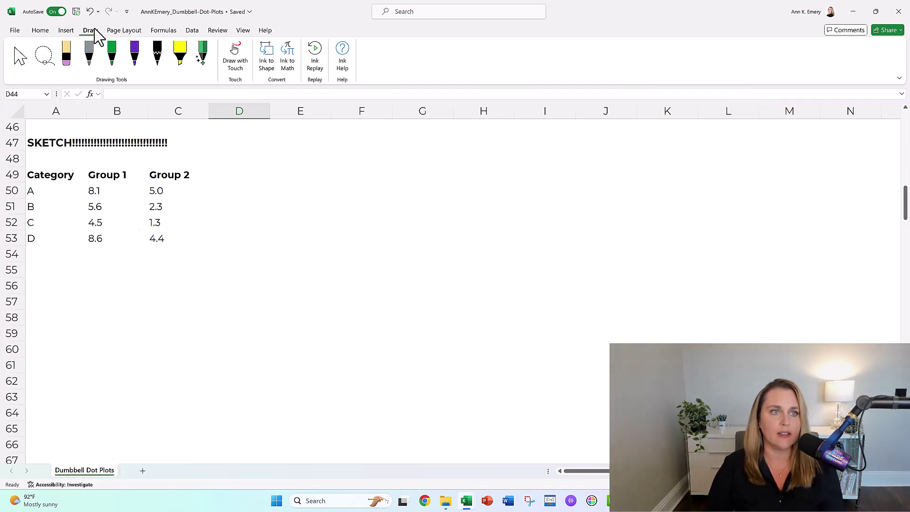
pyautogui.click(94, 54)
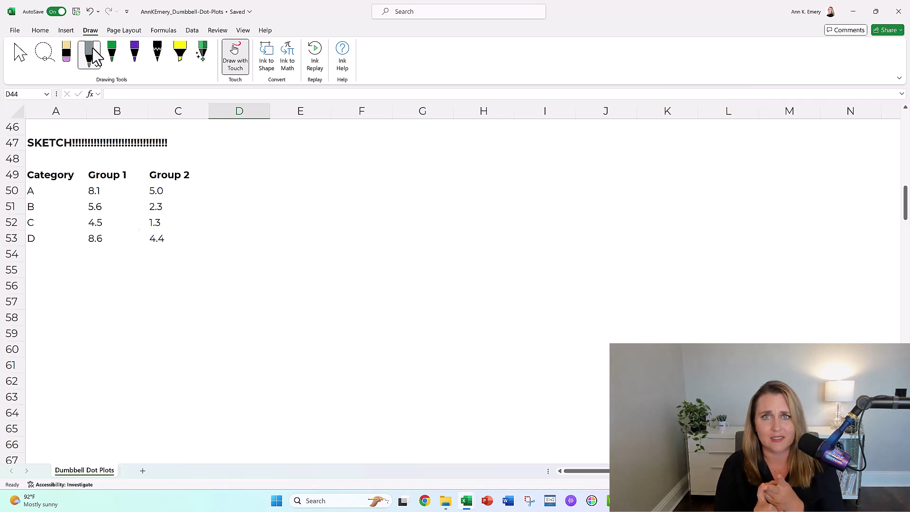
pyautogui.click(90, 53)
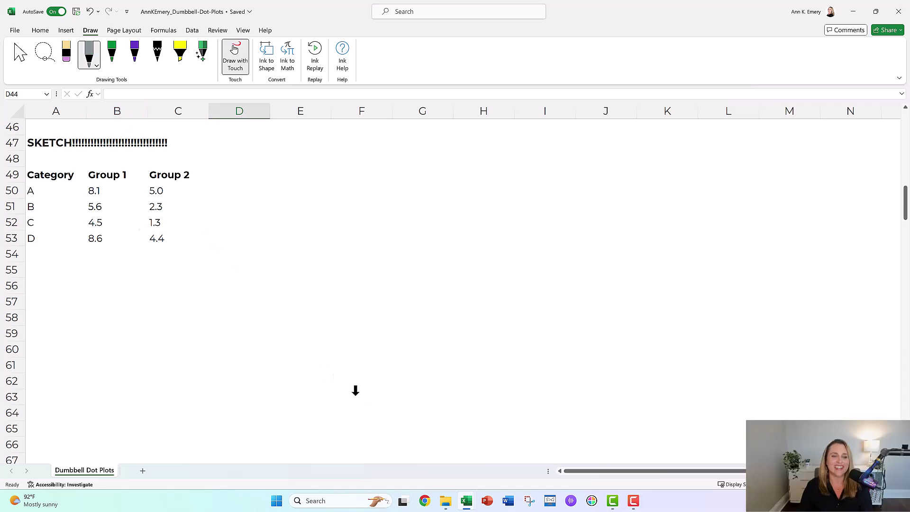
pyautogui.moveTo(338, 385)
pyautogui.mouseDown()
pyautogui.moveTo(739, 375)
pyautogui.moveTo(754, 380)
pyautogui.moveTo(743, 392)
pyautogui.moveTo(777, 382)
pyautogui.moveTo(784, 391)
pyautogui.mouseUp()
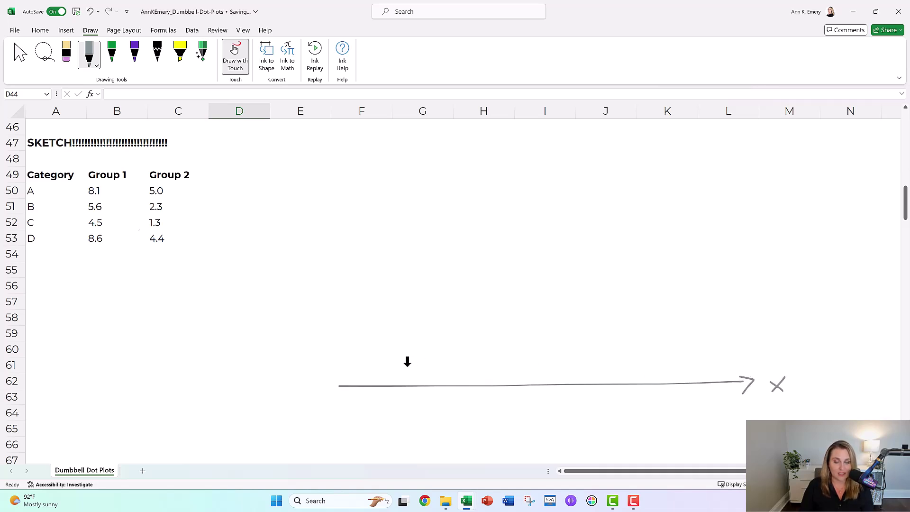
pyautogui.moveTo(337, 381)
pyautogui.mouseDown()
pyautogui.moveTo(340, 153)
pyautogui.moveTo(311, 154)
pyautogui.moveTo(308, 165)
pyautogui.mouseUp()
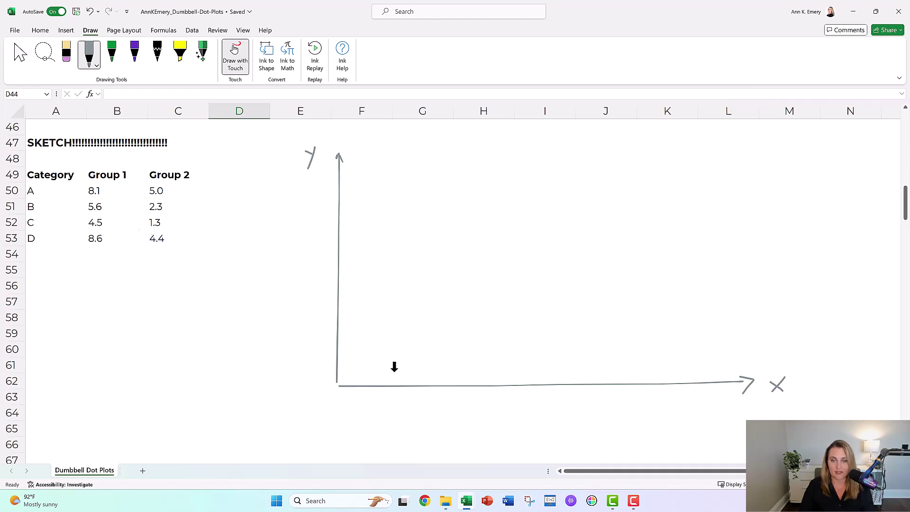
# Mark the ends of the sketched x-axis with ticks and label them 0 and 10.
pyautogui.moveTo(338, 385); pyautogui.dragTo(337, 397)
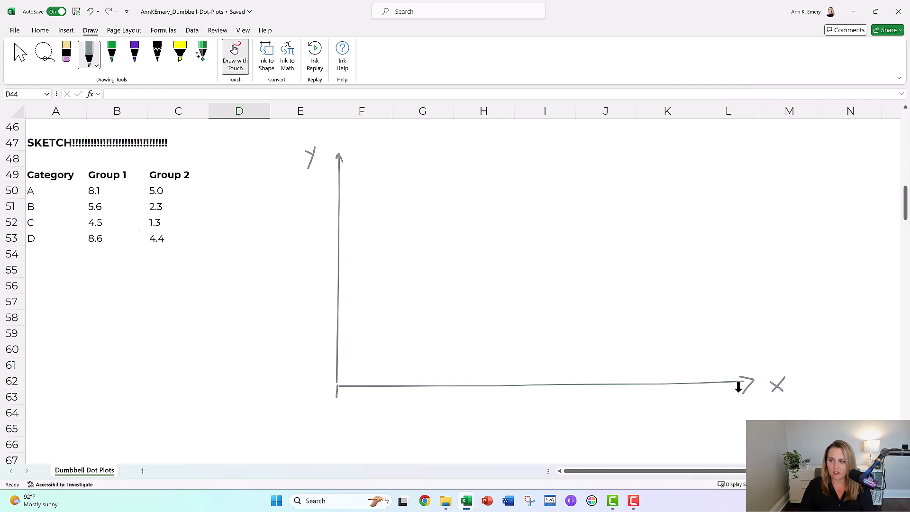
pyautogui.moveTo(339, 401); pyautogui.dragTo(339, 401)
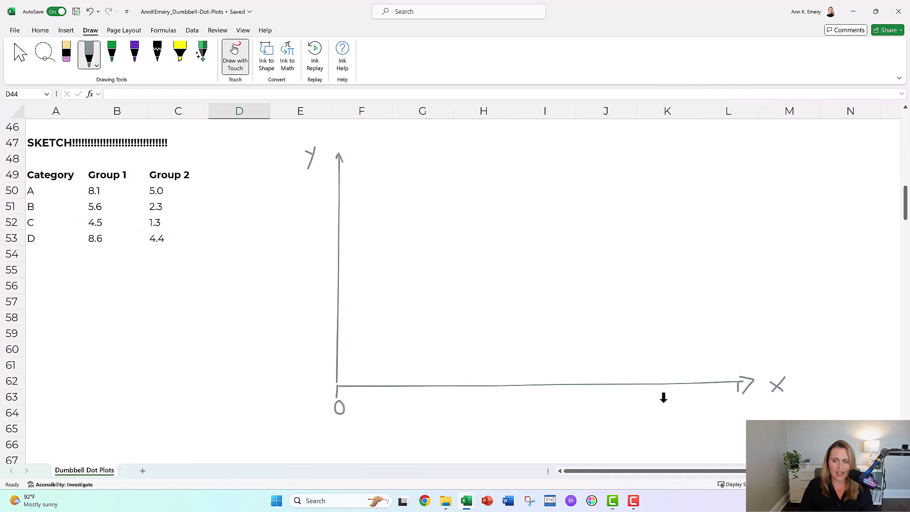
pyautogui.moveTo(732, 397)
pyautogui.mouseDown()
pyautogui.moveTo(734, 412)
pyautogui.moveTo(745, 398)
pyautogui.mouseUp()
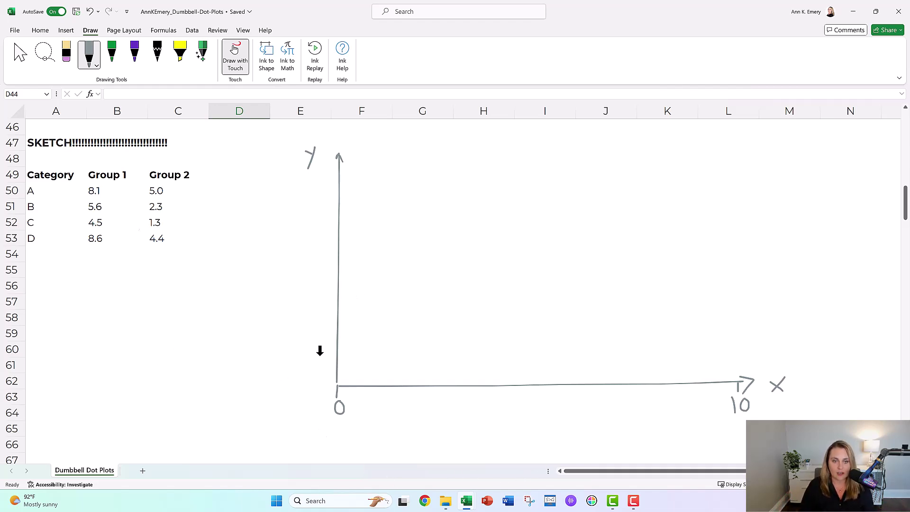
# Add four tick marks along the sketched y-axis and label them A, B, C and D from top to bottom.
pyautogui.moveTo(336, 345); pyautogui.dragTo(326, 345)
pyautogui.moveTo(336, 303); pyautogui.dragTo(326, 300)
pyautogui.moveTo(337, 255); pyautogui.dragTo(327, 253)
pyautogui.moveTo(340, 188); pyautogui.dragTo(314, 187)
pyautogui.moveTo(307, 233); pyautogui.dragTo(308, 248)
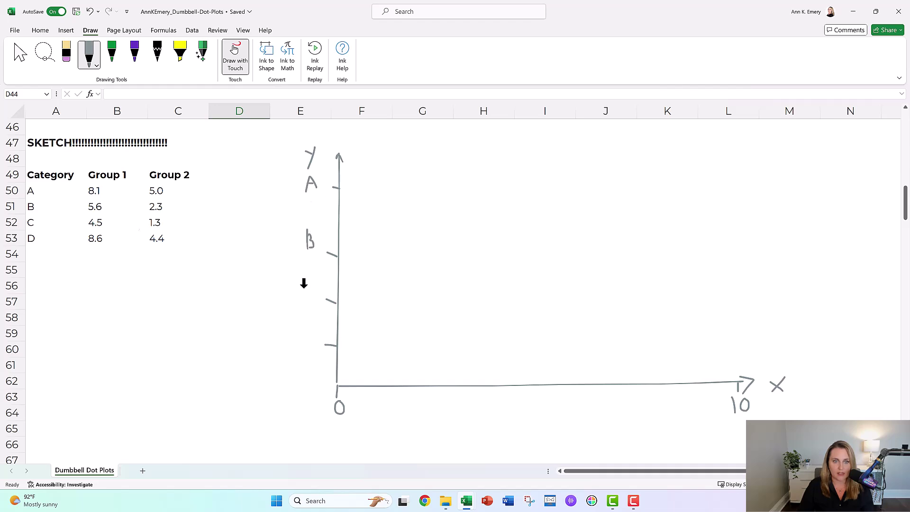
pyautogui.moveTo(314, 291); pyautogui.dragTo(314, 306)
pyautogui.moveTo(305, 338); pyautogui.dragTo(306, 350)
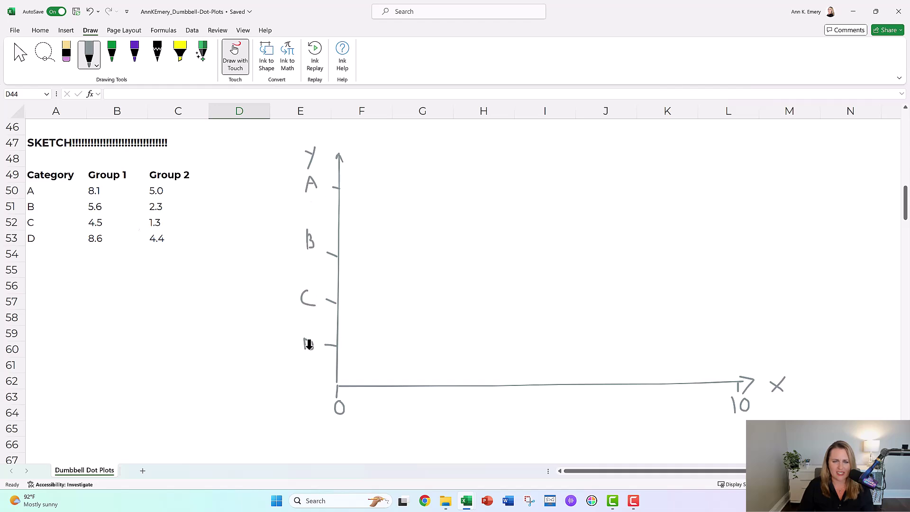
# Draw a horizontal gray line across the sketch for each category A to D and stop inking.
pyautogui.moveTo(342, 190); pyautogui.dragTo(719, 186)
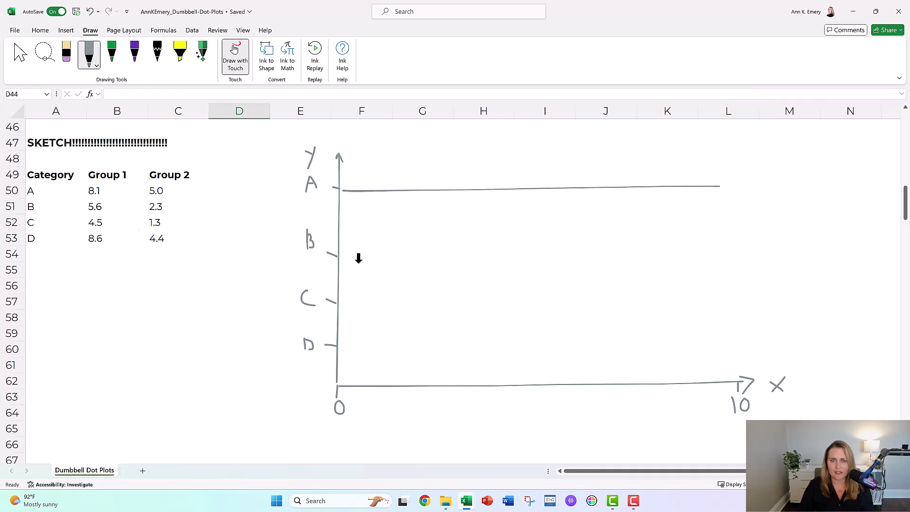
pyautogui.moveTo(343, 255); pyautogui.dragTo(731, 249)
pyautogui.moveTo(340, 305); pyautogui.dragTo(717, 297)
pyautogui.moveTo(347, 350); pyautogui.dragTo(766, 344)
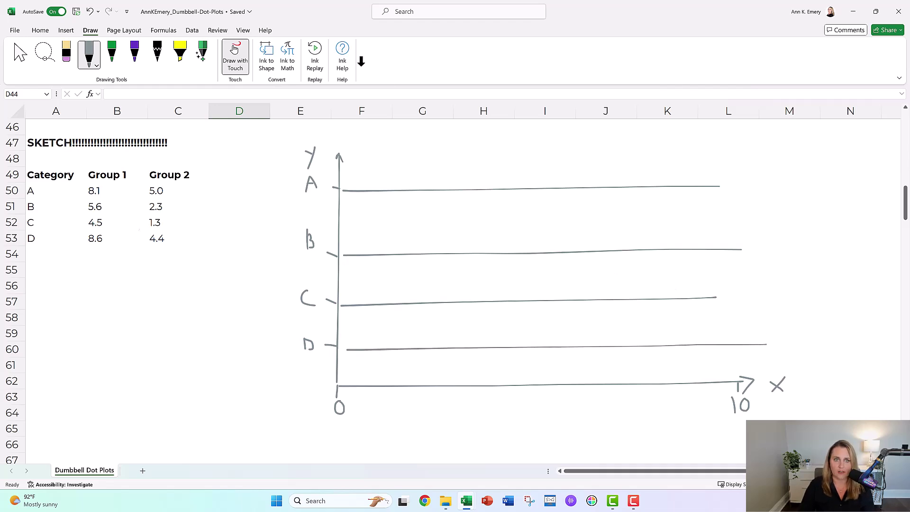
pyautogui.press('Escape')
# Compare the sketch with the finished dumbbell dot plot at the top of the sheet, checking the group colors and dots.
pyautogui.scroll(13, 276, 223)
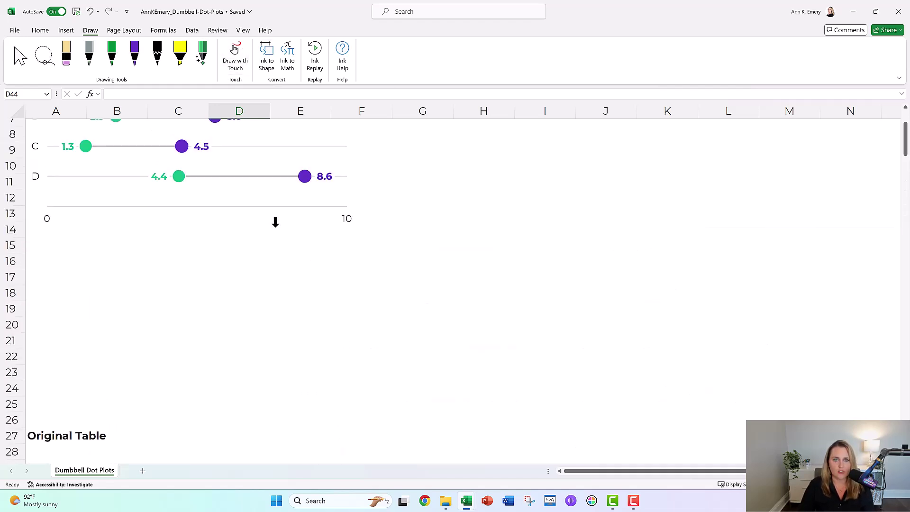
pyautogui.scroll(2, 275, 222)
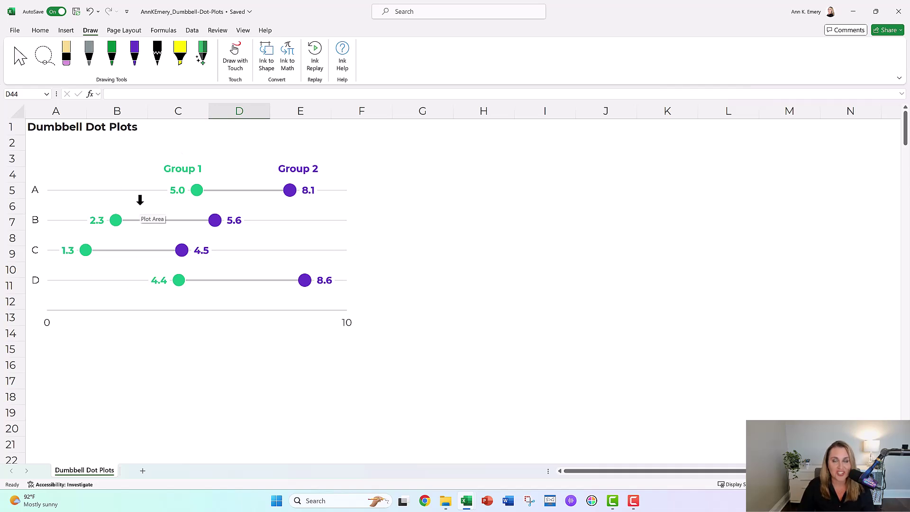
pyautogui.scroll(-12, 221, 191)
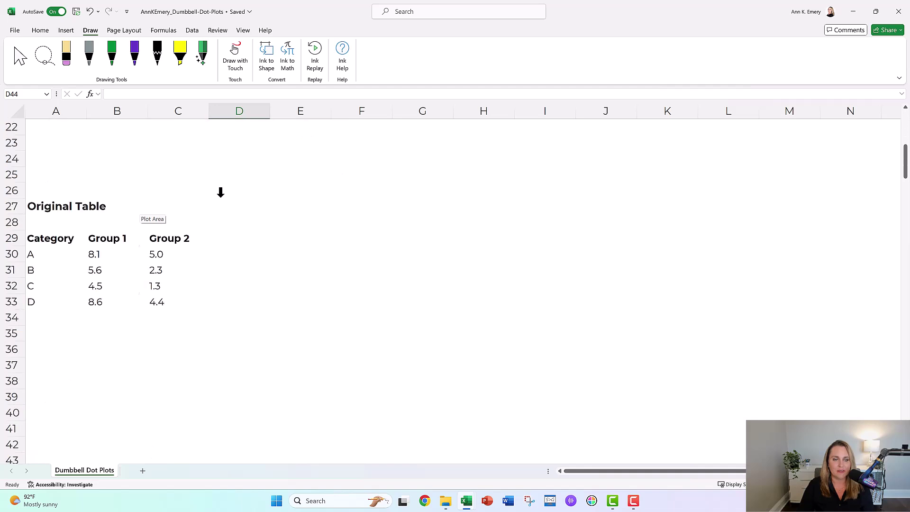
pyautogui.scroll(-2, 220, 192)
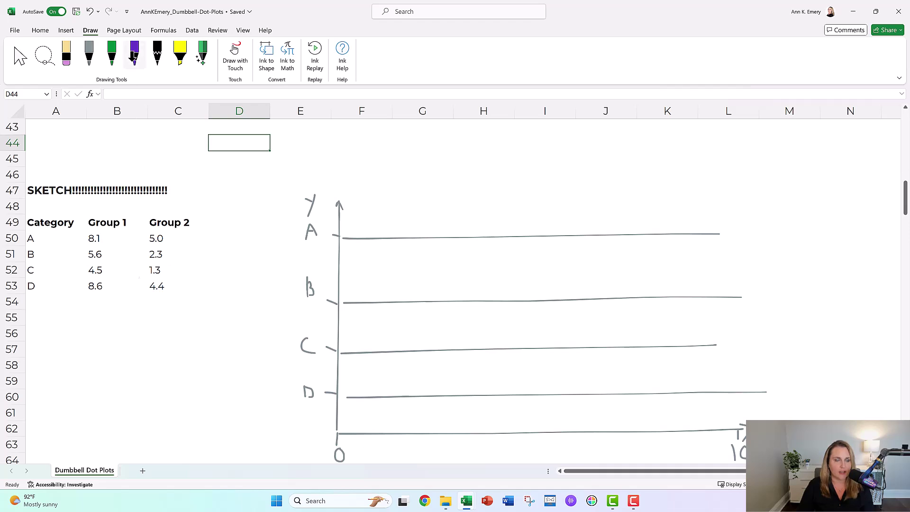
pyautogui.scroll(1, 180, 228)
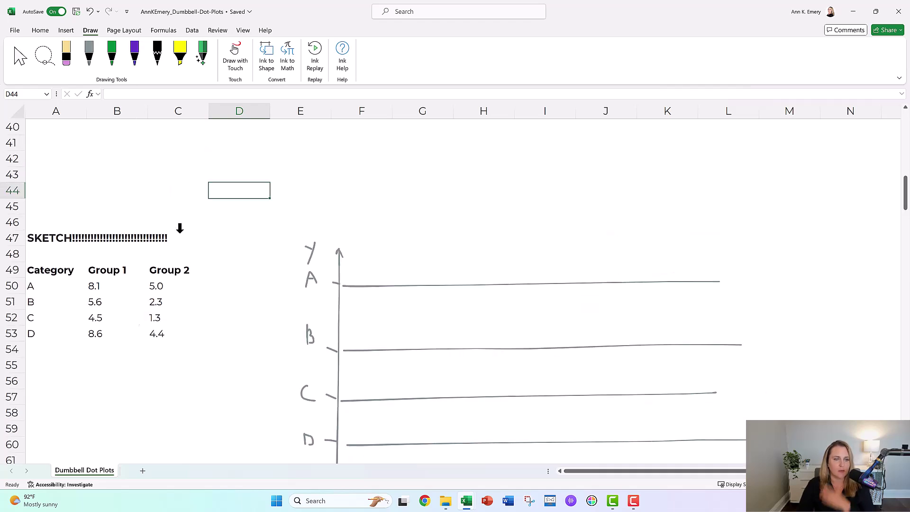
pyautogui.scroll(-2, 179, 237)
pyautogui.scroll(15, 183, 219)
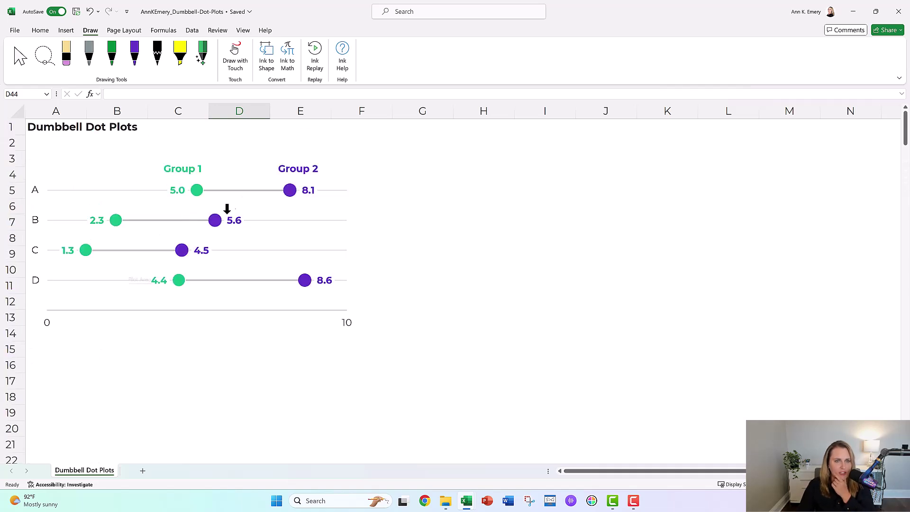
pyautogui.scroll(-11, 296, 217)
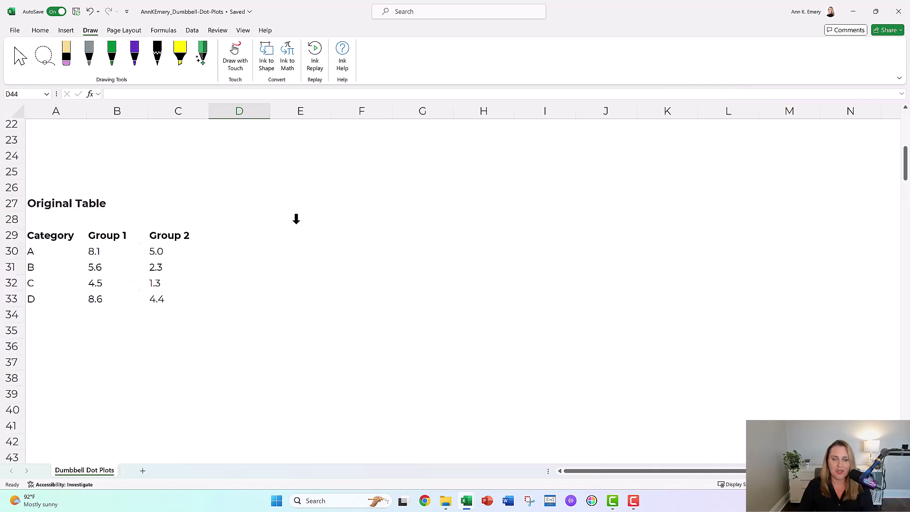
pyautogui.scroll(-3, 298, 218)
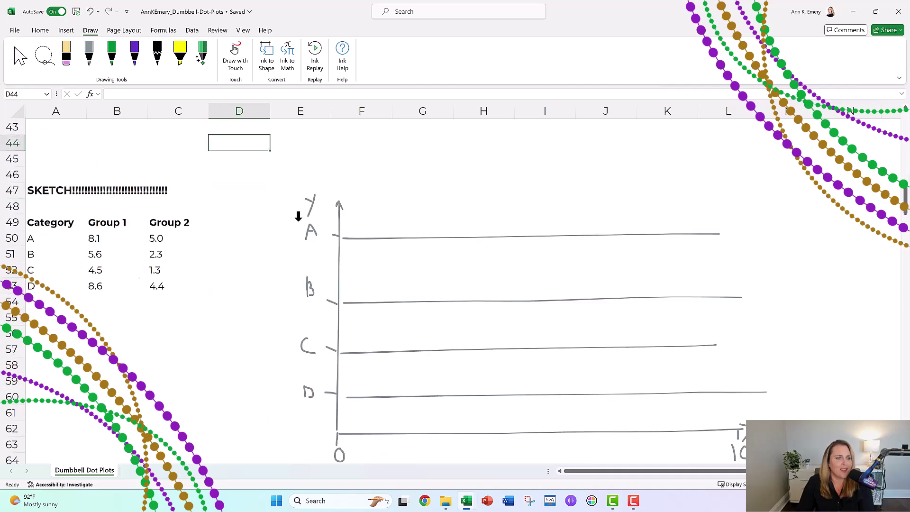
# Circle the Group 1 header of the SKETCH table in green ink and the Group 2 header in purple ink.
pyautogui.click(112, 43)
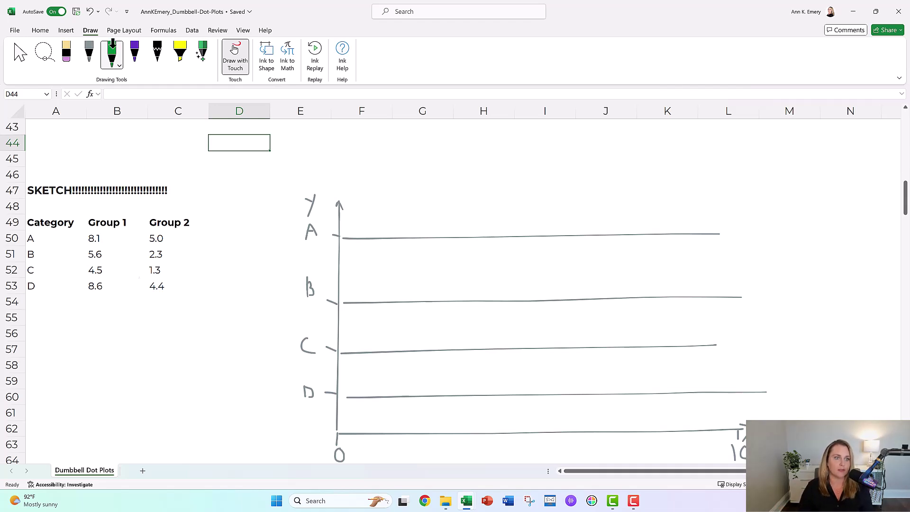
pyautogui.moveTo(90, 216)
pyautogui.mouseDown()
pyautogui.moveTo(104, 229)
pyautogui.moveTo(138, 217)
pyautogui.moveTo(114, 214)
pyautogui.mouseUp()
pyautogui.click(135, 53)
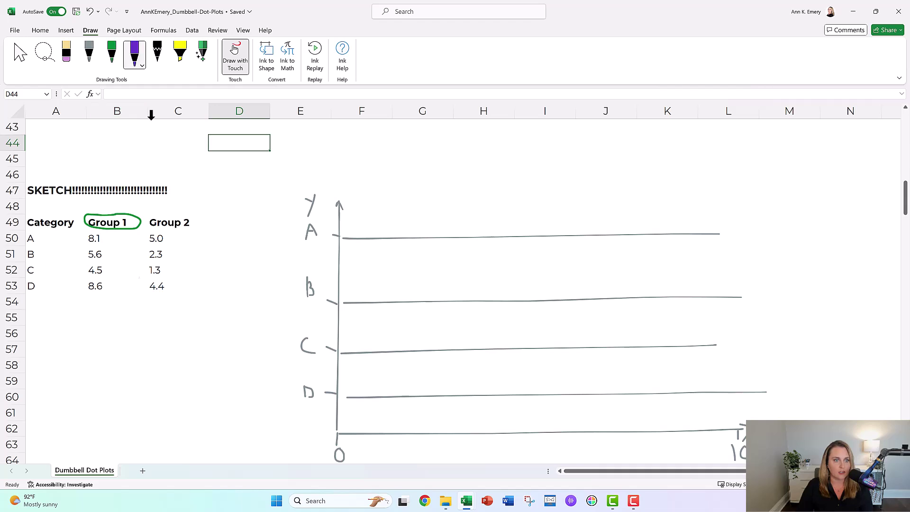
pyautogui.moveTo(178, 211)
pyautogui.mouseDown()
pyautogui.moveTo(156, 213)
pyautogui.moveTo(189, 228)
pyautogui.moveTo(173, 211)
pyautogui.mouseUp()
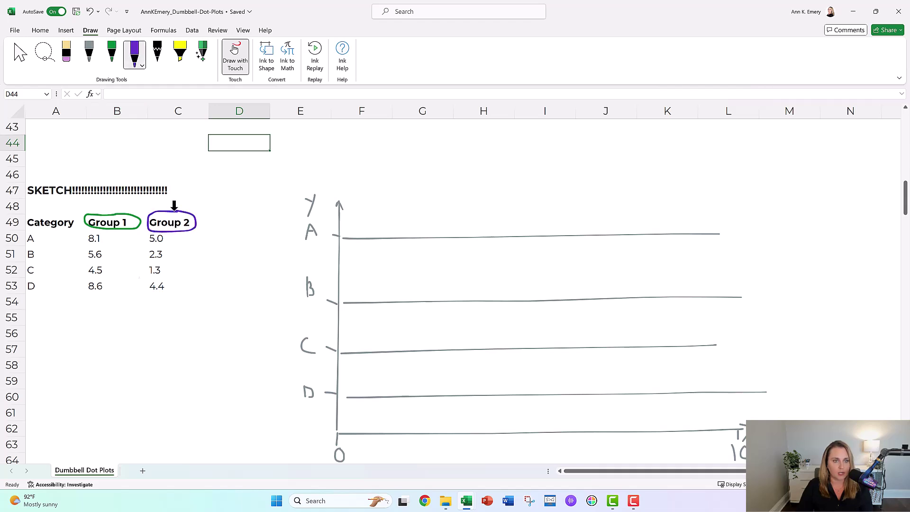
# Draw a green Group 1 dot on line A at 8.1 and write the start of its coordinate label, "(8.1,".
pyautogui.click(114, 47)
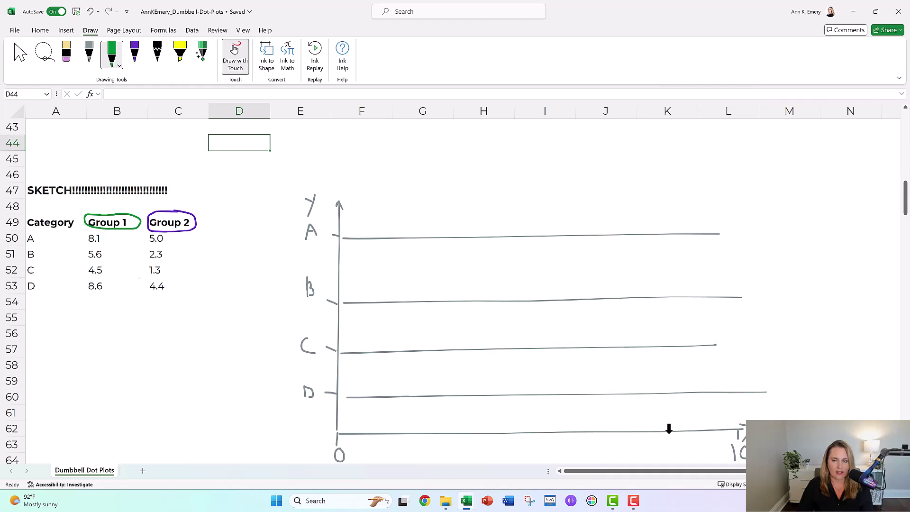
pyautogui.moveTo(656, 228); pyautogui.dragTo(662, 232)
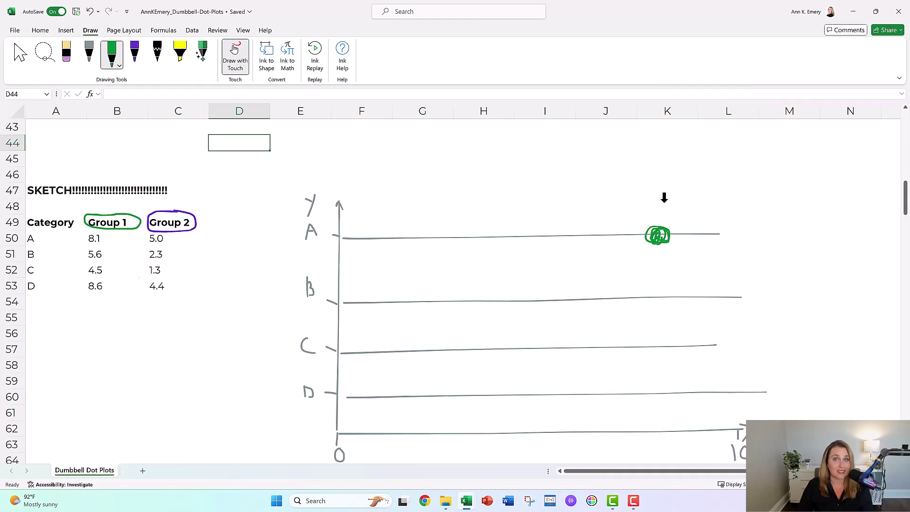
pyautogui.moveTo(667, 195)
pyautogui.mouseDown()
pyautogui.moveTo(663, 218)
pyautogui.moveTo(682, 195)
pyautogui.moveTo(670, 212)
pyautogui.moveTo(682, 211)
pyautogui.moveTo(679, 204)
pyautogui.moveTo(696, 214)
pyautogui.mouseUp()
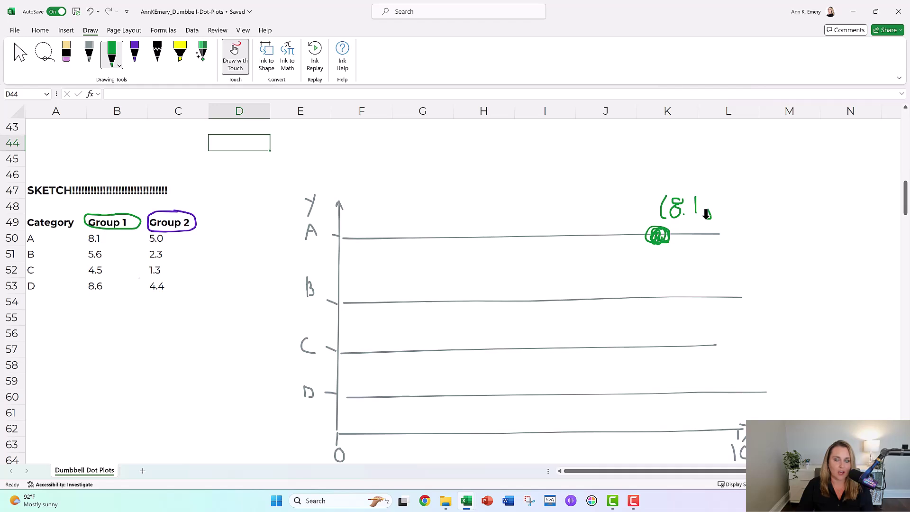
pyautogui.moveTo(708, 211); pyautogui.dragTo(710, 218)
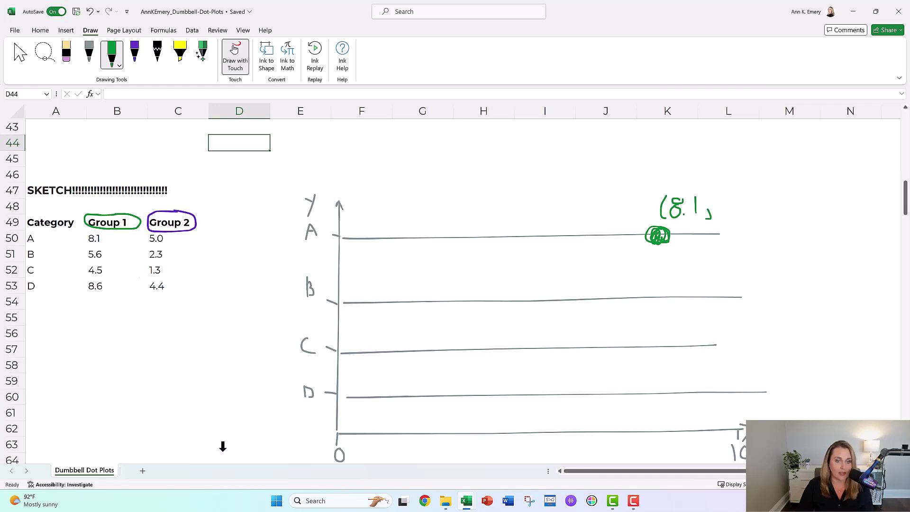
# Draw a green upward arrow beside the y-axis and number categories D to A as 1 to 4 in gray ink.
pyautogui.moveTo(247, 434)
pyautogui.mouseDown()
pyautogui.moveTo(252, 219)
pyautogui.moveTo(259, 224)
pyautogui.mouseUp()
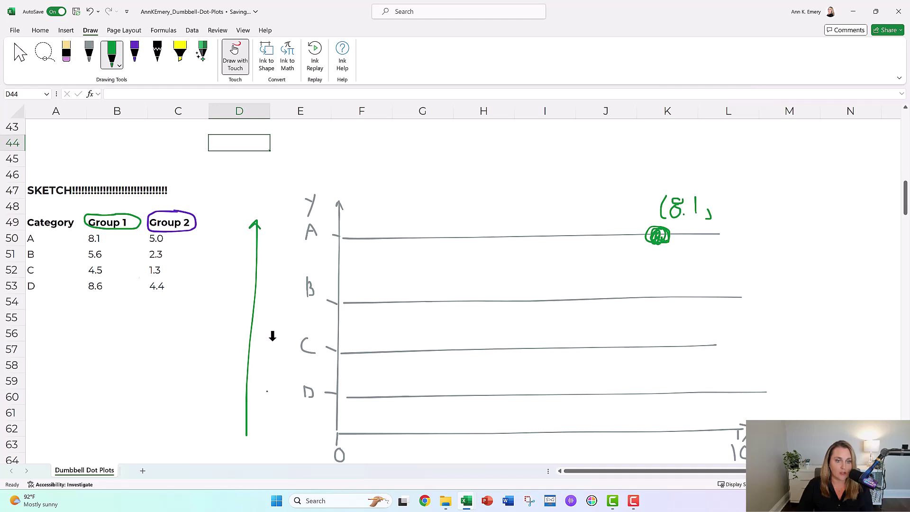
pyautogui.click(273, 289)
pyautogui.click(277, 227)
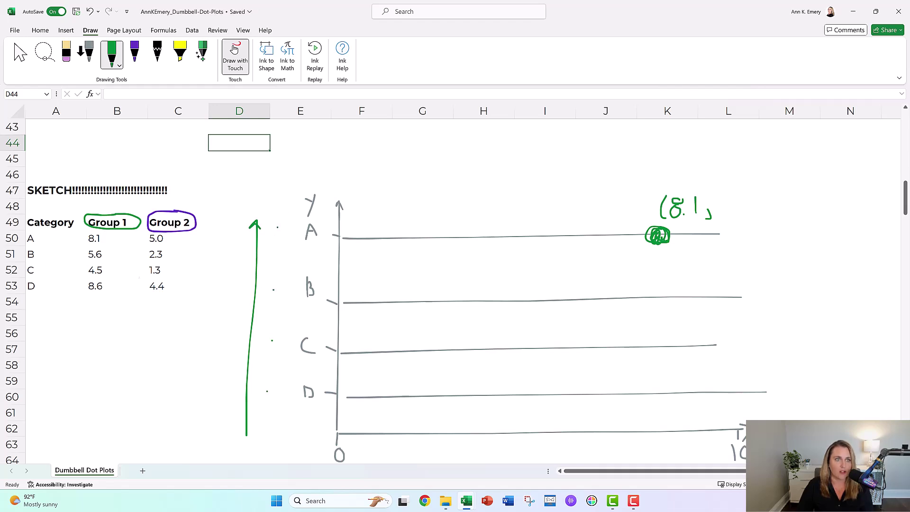
pyautogui.click(88, 53)
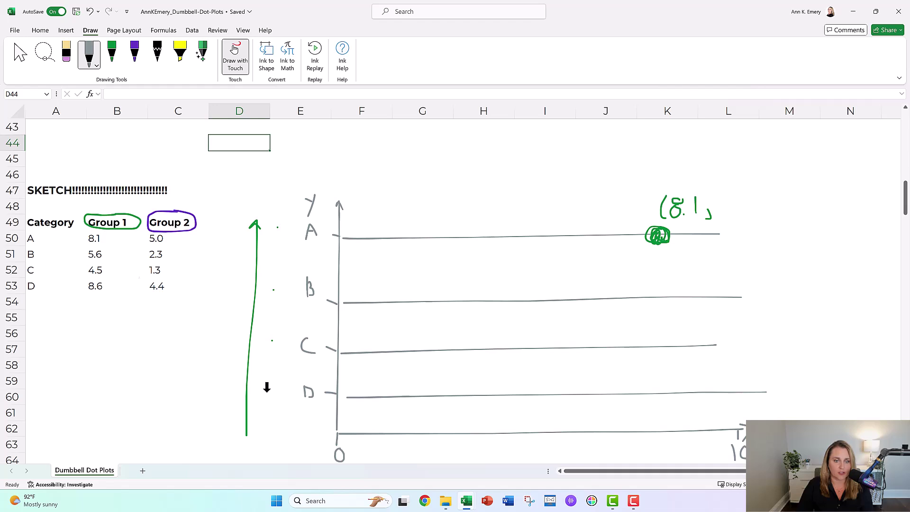
pyautogui.moveTo(274, 342); pyautogui.dragTo(281, 352)
pyautogui.moveTo(266, 286)
pyautogui.mouseDown()
pyautogui.moveTo(276, 285)
pyautogui.moveTo(266, 297)
pyautogui.mouseUp()
pyautogui.moveTo(272, 222); pyautogui.dragTo(279, 240)
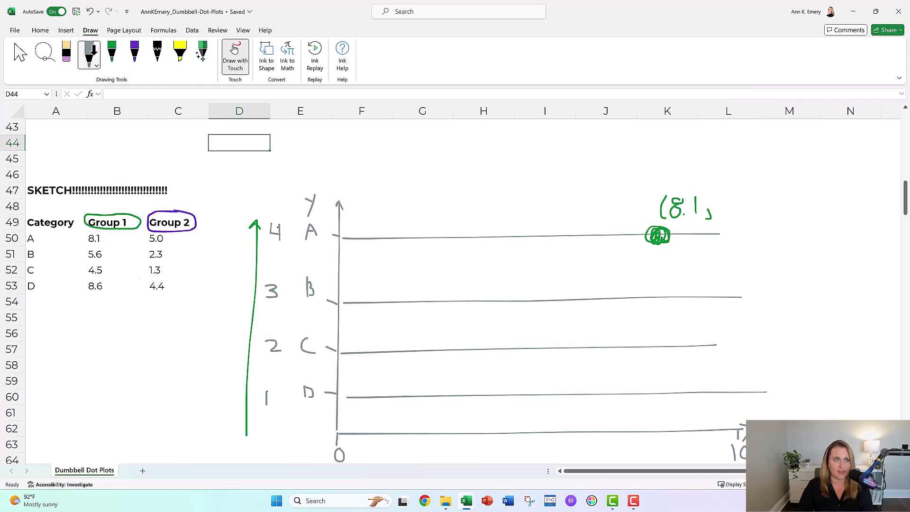
# Complete category A's green coordinate label as (8.1, 4) and draw a green rightward arrow beneath the x-axis.
pyautogui.click(111, 51)
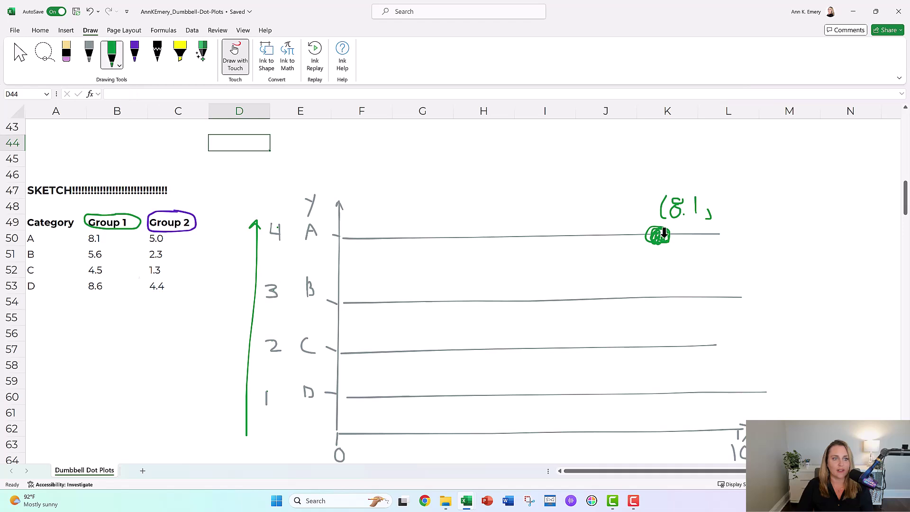
pyautogui.moveTo(723, 189); pyautogui.dragTo(745, 222)
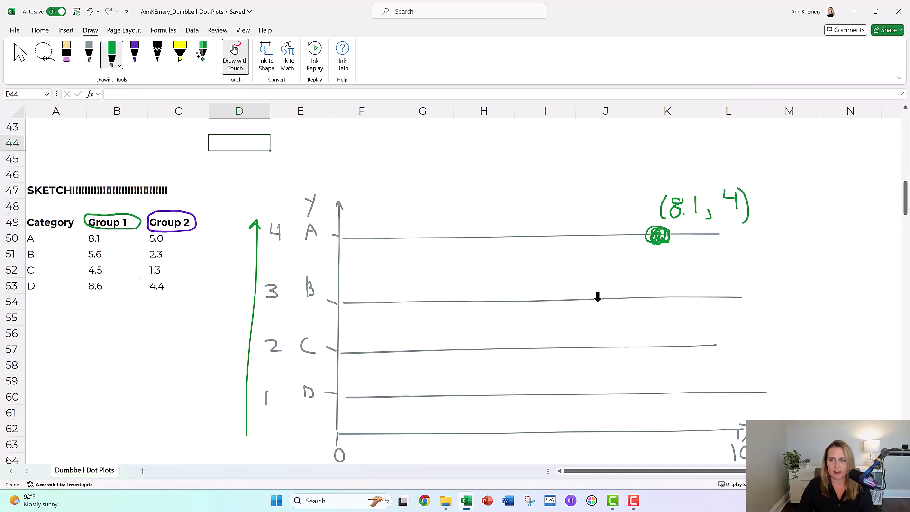
pyautogui.moveTo(368, 460); pyautogui.dragTo(609, 455)
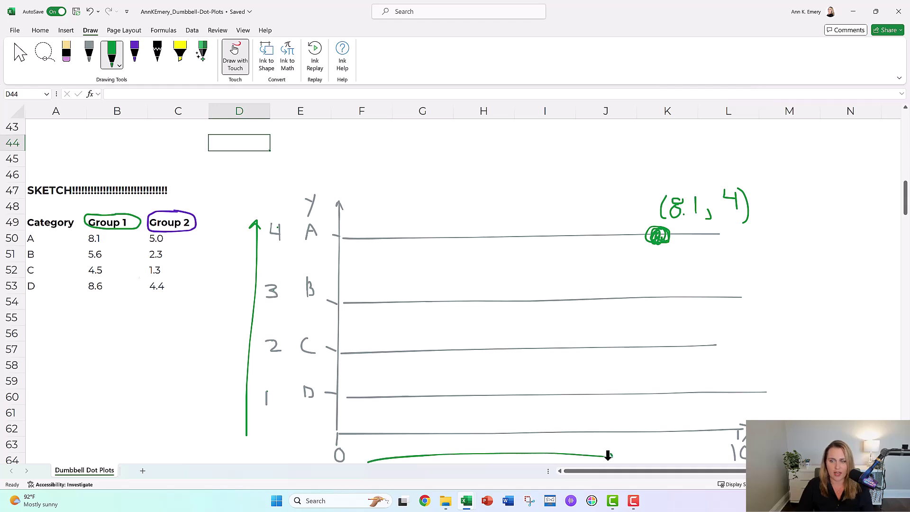
# Draw the green Group 1 dot on line B, trace its height beside the y-axis, and label it (5.6, 3).
pyautogui.moveTo(564, 287)
pyautogui.mouseDown()
pyautogui.moveTo(560, 296)
pyautogui.moveTo(599, 277)
pyautogui.moveTo(588, 284)
pyautogui.moveTo(618, 293)
pyautogui.mouseUp()
pyautogui.click(603, 287)
pyautogui.moveTo(247, 432); pyautogui.dragTo(251, 280)
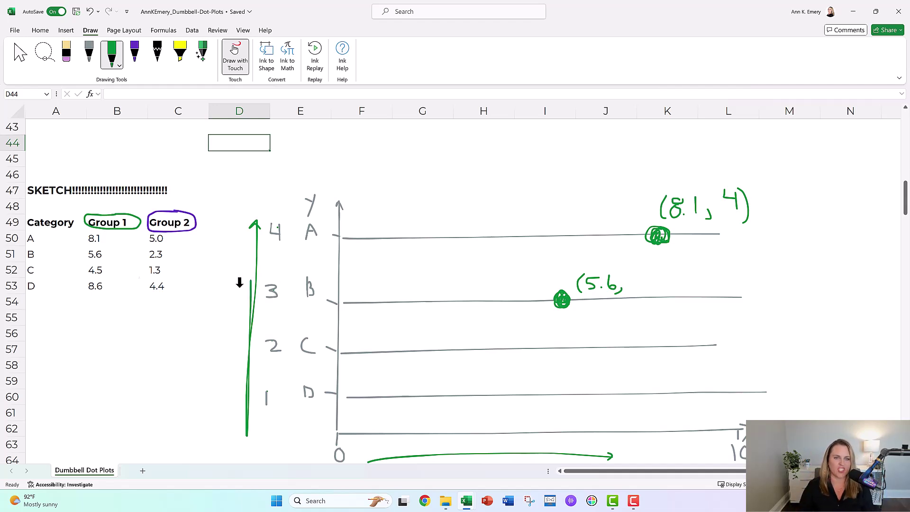
pyautogui.moveTo(624, 274)
pyautogui.mouseDown()
pyautogui.moveTo(627, 286)
pyautogui.moveTo(643, 286)
pyautogui.mouseUp()
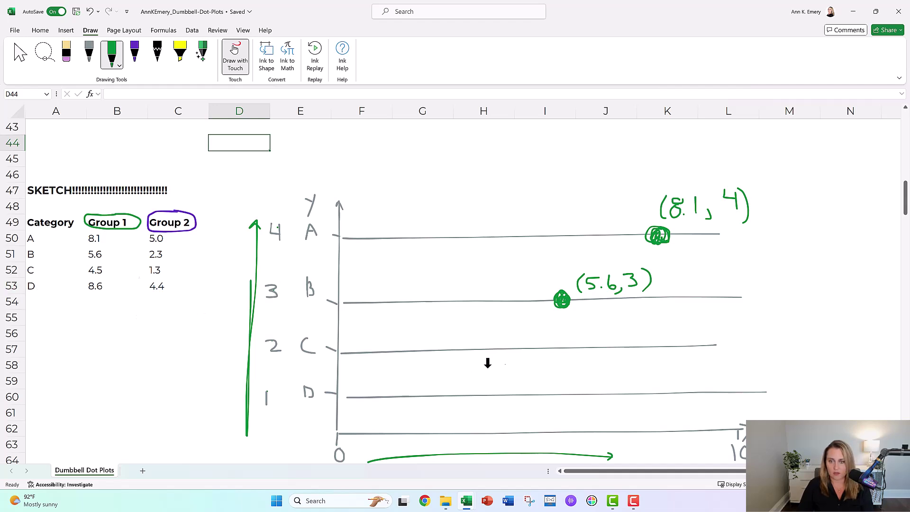
# Draw green Group 1 dots on lines C and D and label them (4.5, 2) and (8.6, 1).
pyautogui.moveTo(526, 340)
pyautogui.mouseDown()
pyautogui.moveTo(574, 339)
pyautogui.moveTo(583, 323)
pyautogui.moveTo(587, 343)
pyautogui.moveTo(605, 340)
pyautogui.mouseUp()
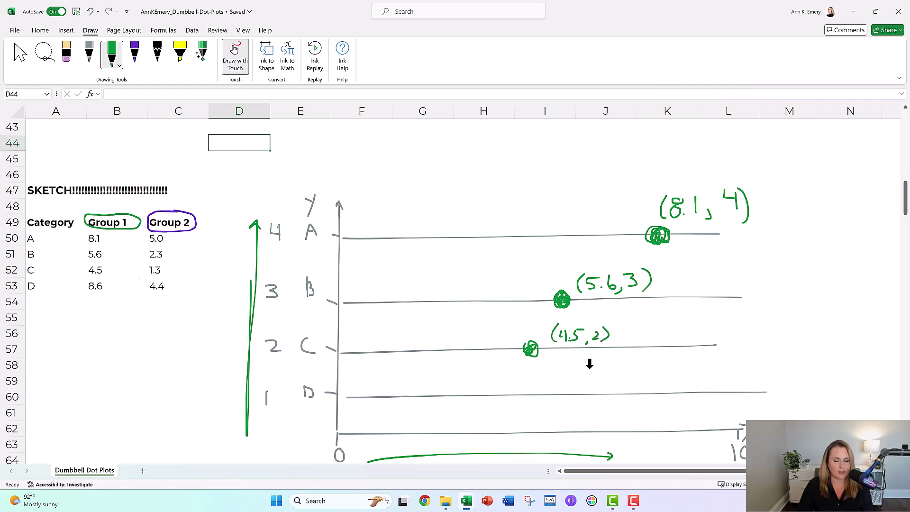
pyautogui.moveTo(674, 382)
pyautogui.mouseDown()
pyautogui.moveTo(674, 398)
pyautogui.moveTo(668, 392)
pyautogui.moveTo(679, 399)
pyautogui.mouseUp()
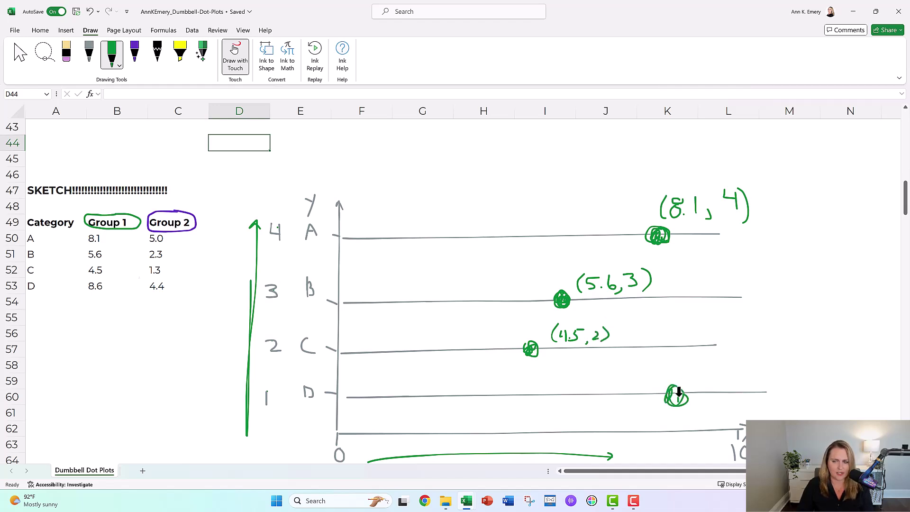
pyautogui.click(712, 379)
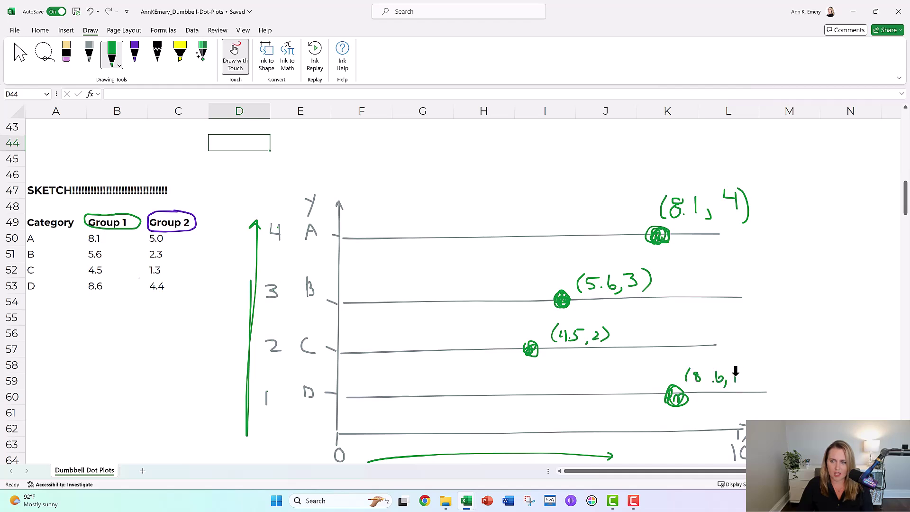
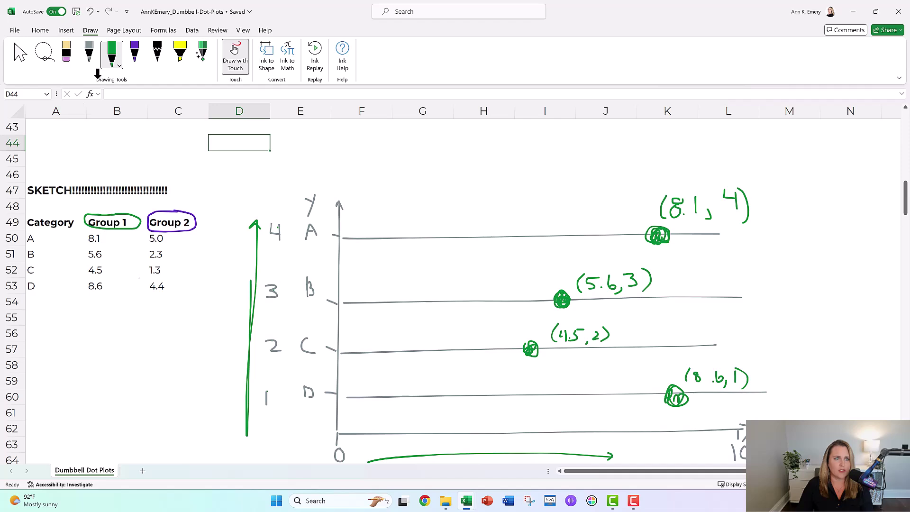
# Draw a purple Group 2 dot on line A at 5.0 and label it (5.0, 4) in purple ink.
pyautogui.click(135, 53)
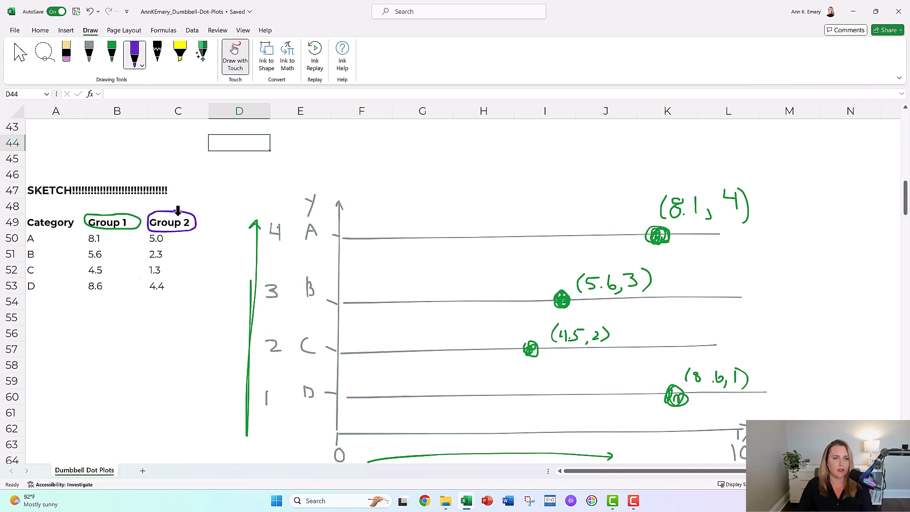
pyautogui.moveTo(526, 226); pyautogui.dragTo(532, 236)
pyautogui.moveTo(514, 198)
pyautogui.mouseDown()
pyautogui.moveTo(510, 220)
pyautogui.moveTo(520, 209)
pyautogui.moveTo(519, 220)
pyautogui.moveTo(559, 214)
pyautogui.mouseUp()
pyautogui.click(534, 218)
pyautogui.moveTo(558, 208); pyautogui.dragTo(568, 222)
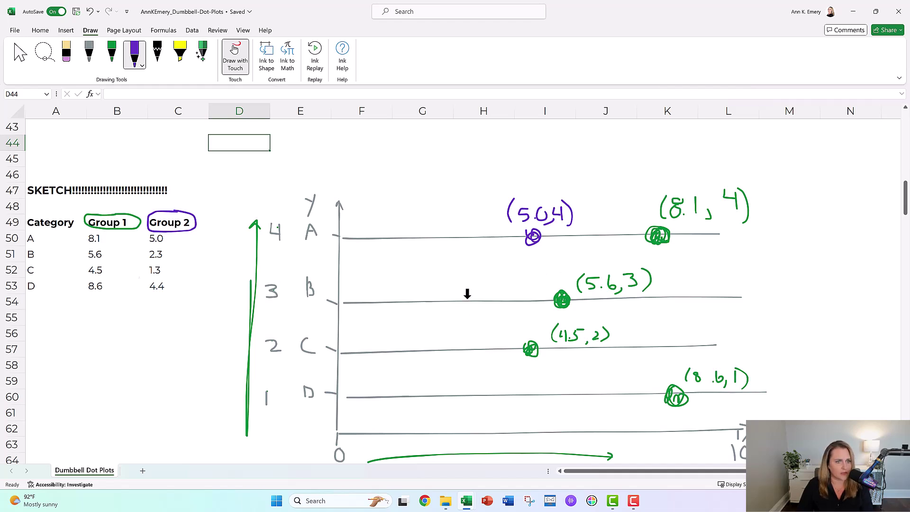
# Draw purple Group 2 dots on lines B, C and D at 2.3, 1.3 and 4.4, and stop inking.
pyautogui.moveTo(426, 298); pyautogui.dragTo(435, 300)
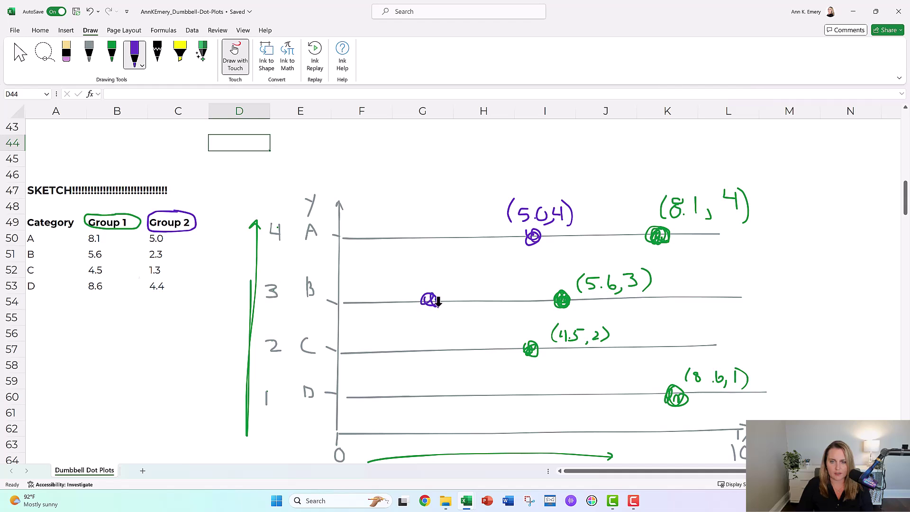
pyautogui.moveTo(389, 351); pyautogui.dragTo(391, 356)
pyautogui.moveTo(464, 391); pyautogui.dragTo(470, 396)
pyautogui.click(235, 48)
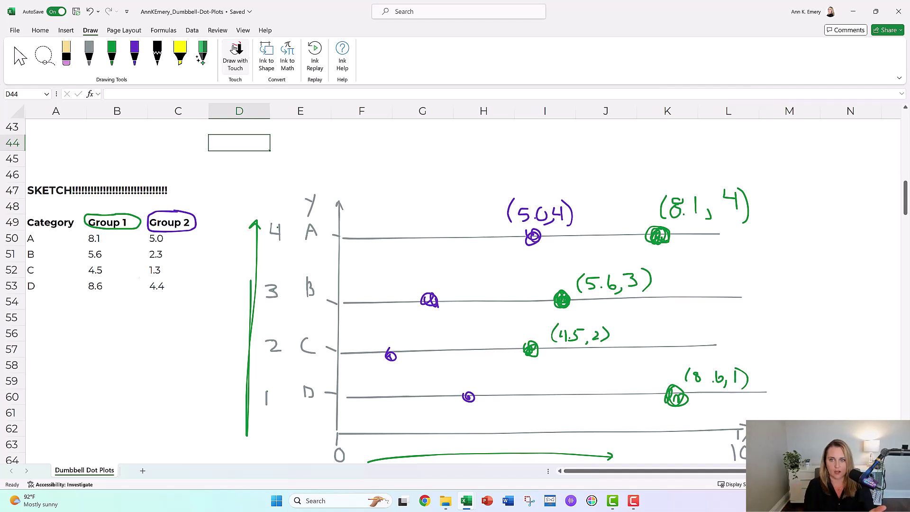
# Examine how the Group 1 and Group 2 columns of the Color-Coded table are arranged in the Stacked table.
pyautogui.scroll(-7, 170, 207)
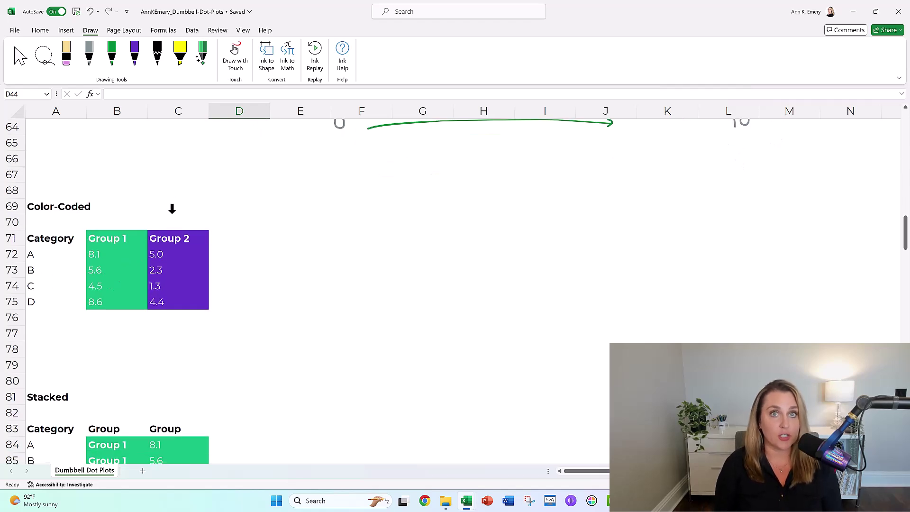
pyautogui.click(145, 242)
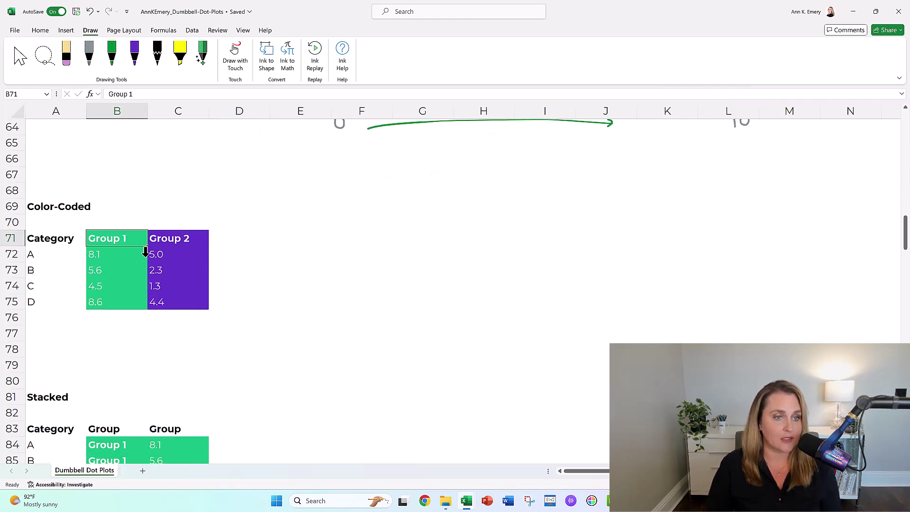
pyautogui.moveTo(144, 247); pyautogui.dragTo(138, 289)
pyautogui.moveTo(194, 247); pyautogui.dragTo(189, 296)
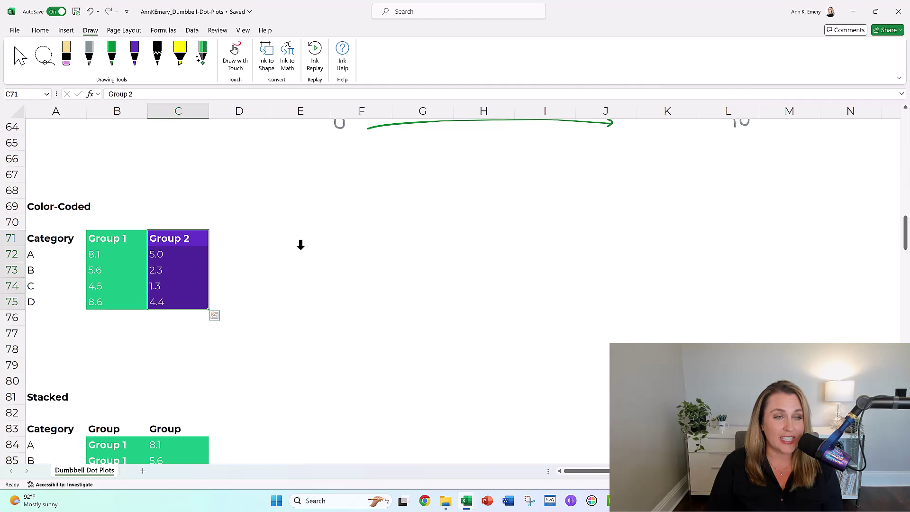
pyautogui.scroll(-4, 300, 245)
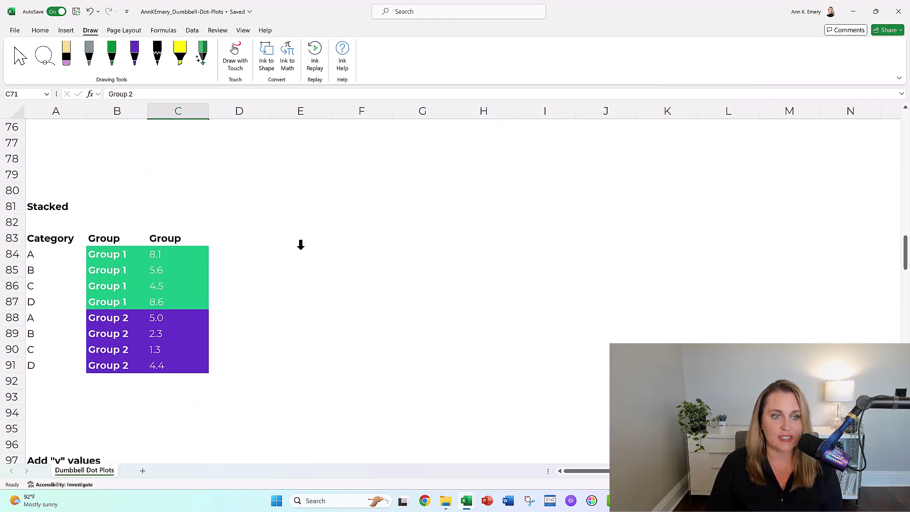
pyautogui.scroll(3, 301, 245)
pyautogui.moveTo(132, 185); pyautogui.dragTo(133, 235)
pyautogui.moveTo(165, 189); pyautogui.dragTo(174, 245)
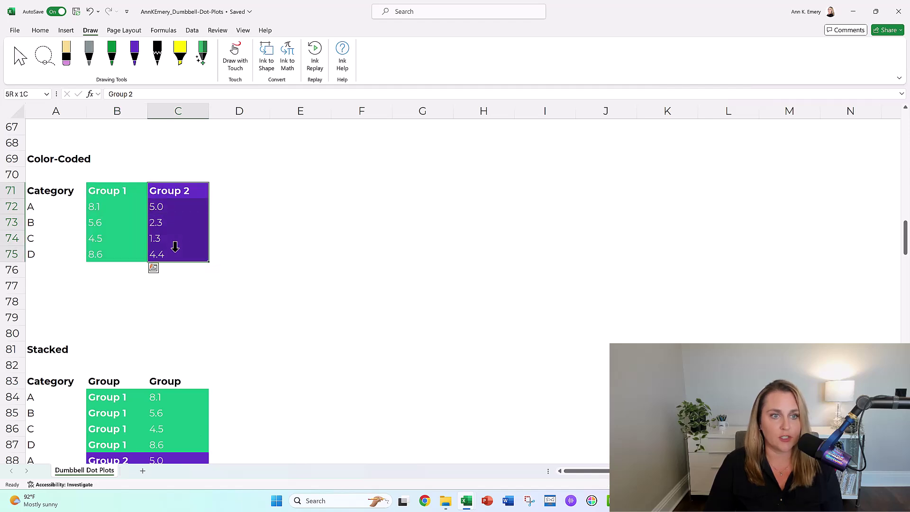
pyautogui.scroll(-1, 232, 230)
pyautogui.scroll(-1, 234, 229)
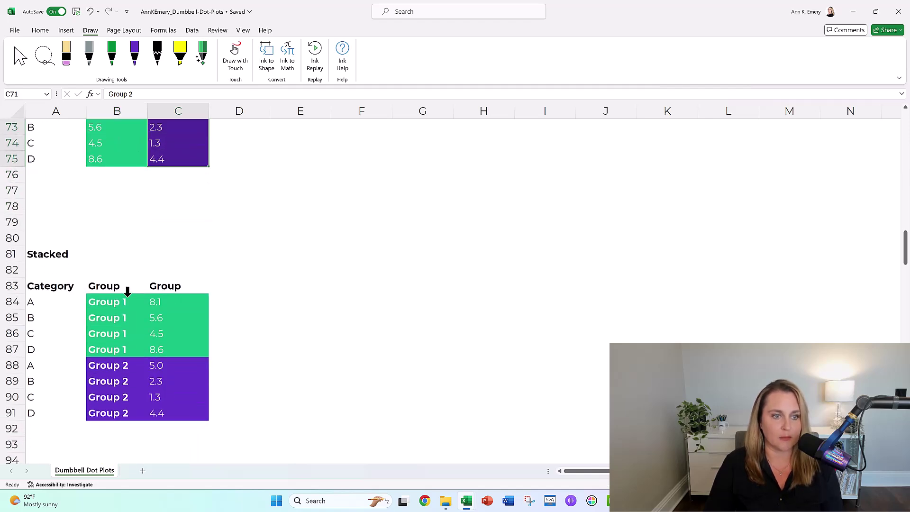
pyautogui.moveTo(127, 293); pyautogui.dragTo(126, 407)
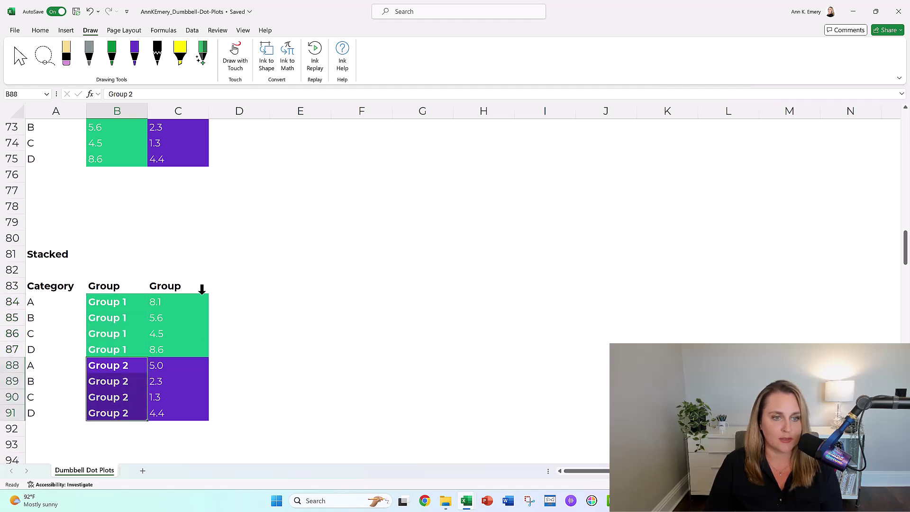
# Rename the Stacked table's value column header in C83 to "x", including the quotation marks.
pyautogui.click(181, 286)
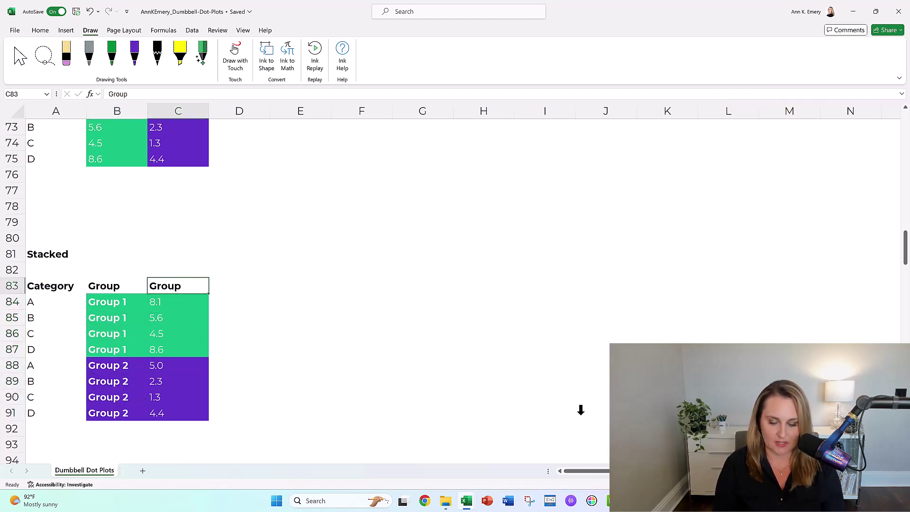
pyautogui.write('Val')
pyautogui.press('BackSpace')
pyautogui.press('BackSpace')
pyautogui.press('BackSpace')
pyautogui.press('BackSpace')
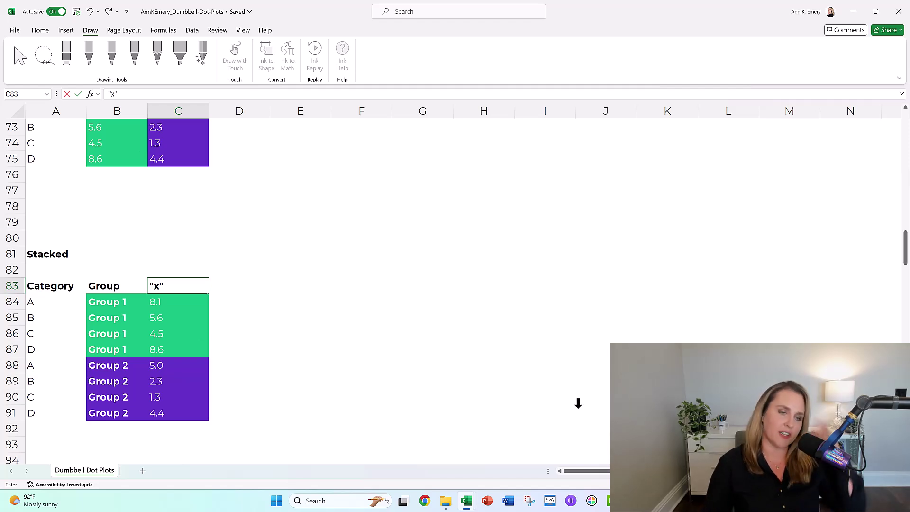
pyautogui.click(280, 303)
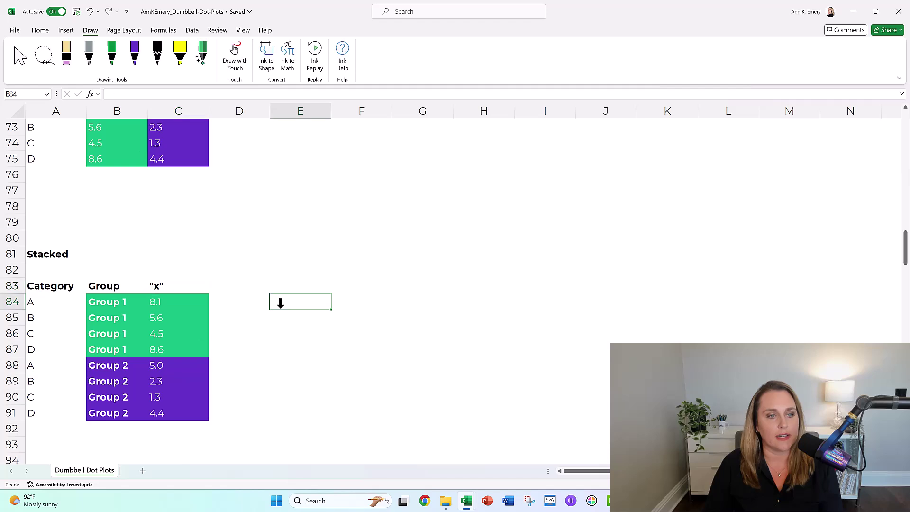
# Enter "x" with quotation marks as the value column header in C99 of the Add "y" values table.
pyautogui.scroll(-6, 280, 304)
pyautogui.scroll(-1, 280, 304)
pyautogui.click(178, 251)
pyautogui.write('"x')
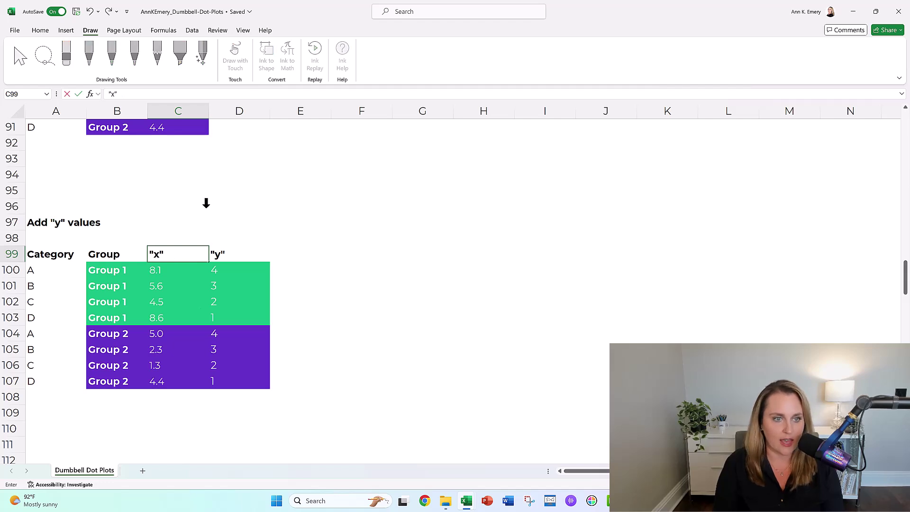
# Review the y column header and the Group 1 labels, x values and y values in the Add "y" values table.
pyautogui.click(240, 251)
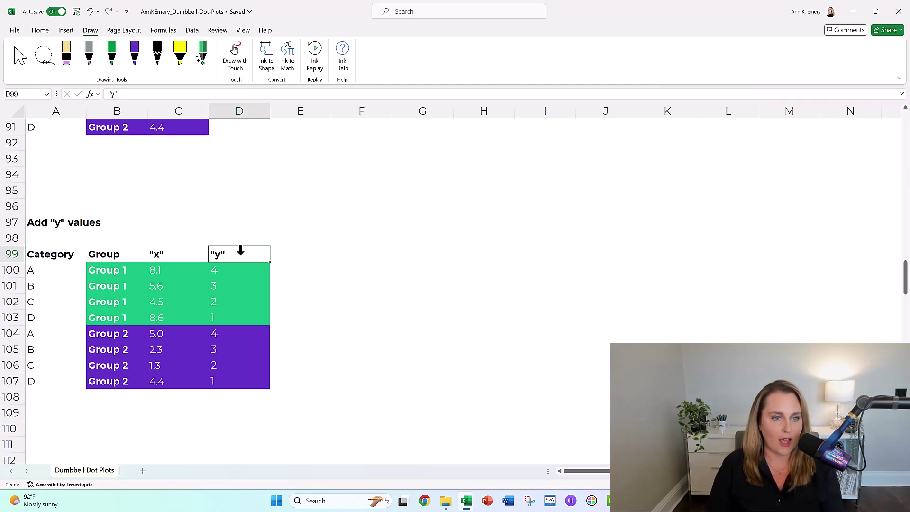
pyautogui.moveTo(113, 267); pyautogui.dragTo(115, 314)
pyautogui.moveTo(176, 267); pyautogui.dragTo(177, 314)
pyautogui.moveTo(223, 266); pyautogui.dragTo(228, 316)
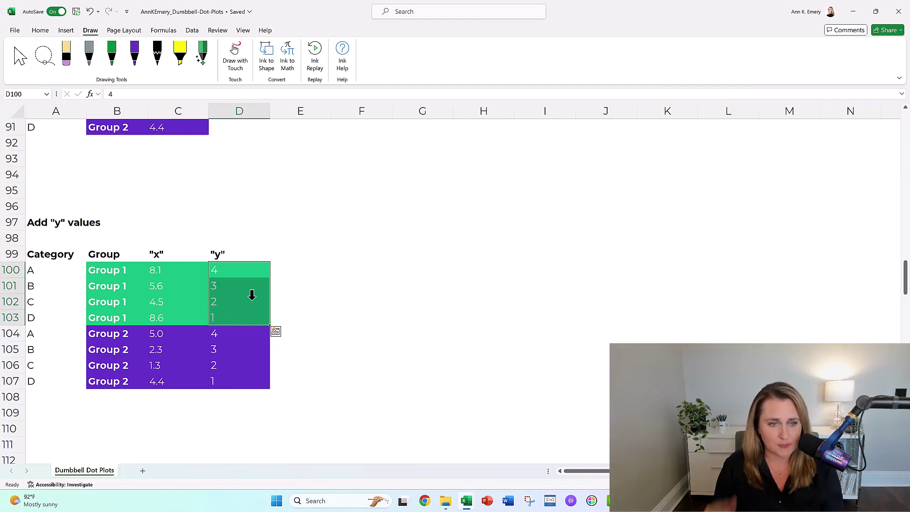
pyautogui.scroll(14, 386, 262)
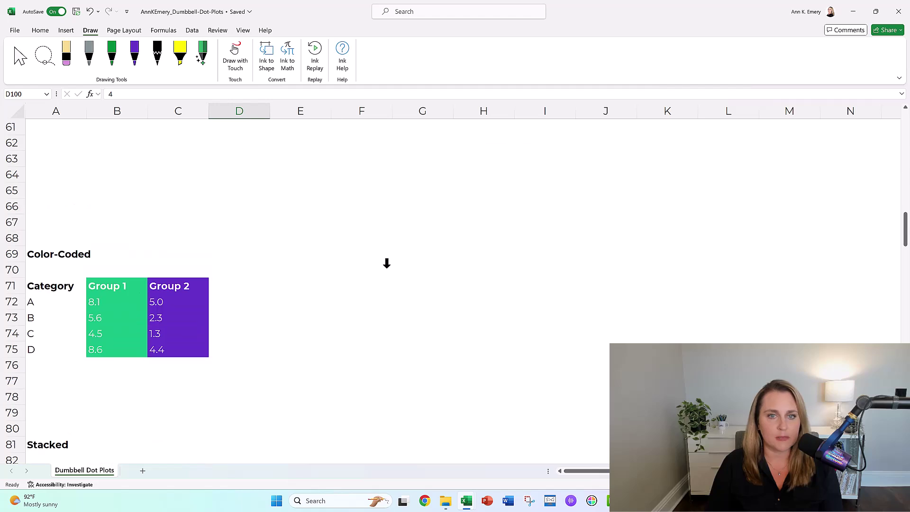
# Compare the Group 1 and Group 2 values in the SKETCH table with the coordinates labelled on the hand-drawn plot.
pyautogui.scroll(2, 387, 262)
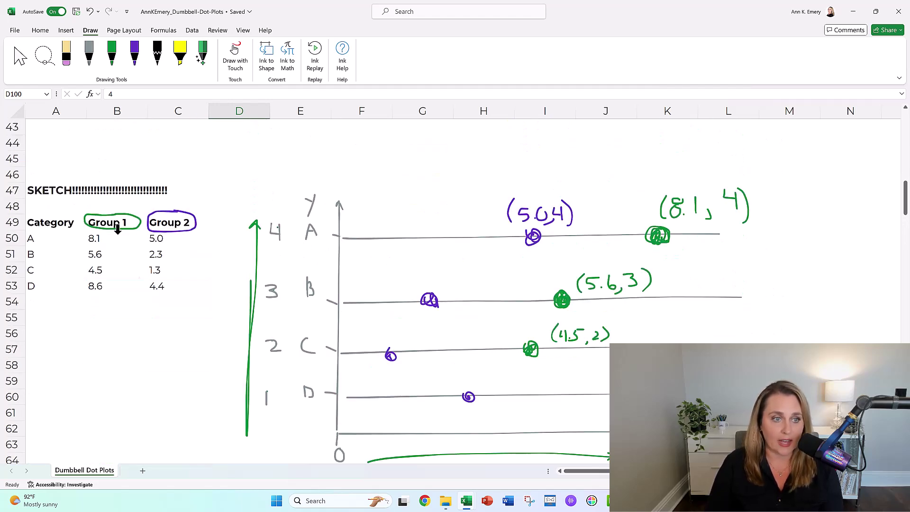
pyautogui.click(119, 235)
pyautogui.click(151, 235)
pyautogui.click(161, 254)
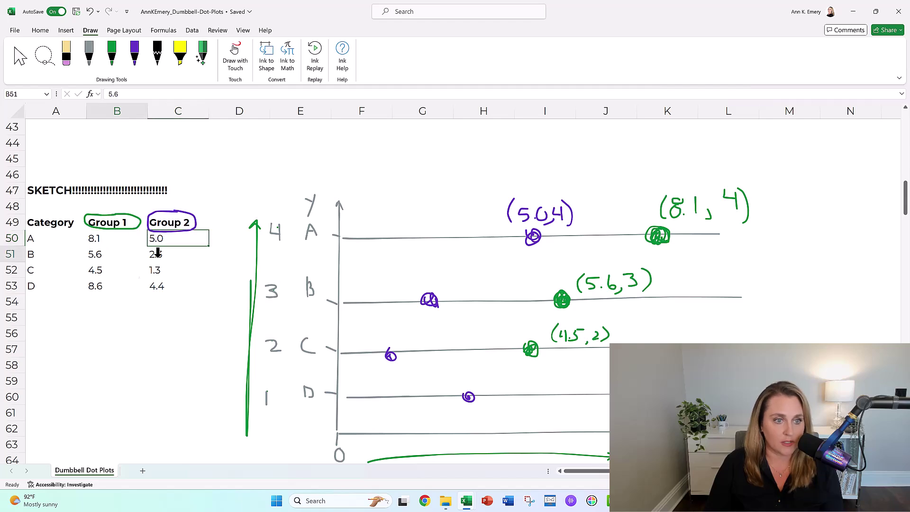
pyautogui.click(168, 269)
pyautogui.click(126, 282)
pyautogui.click(171, 283)
pyautogui.click(538, 236)
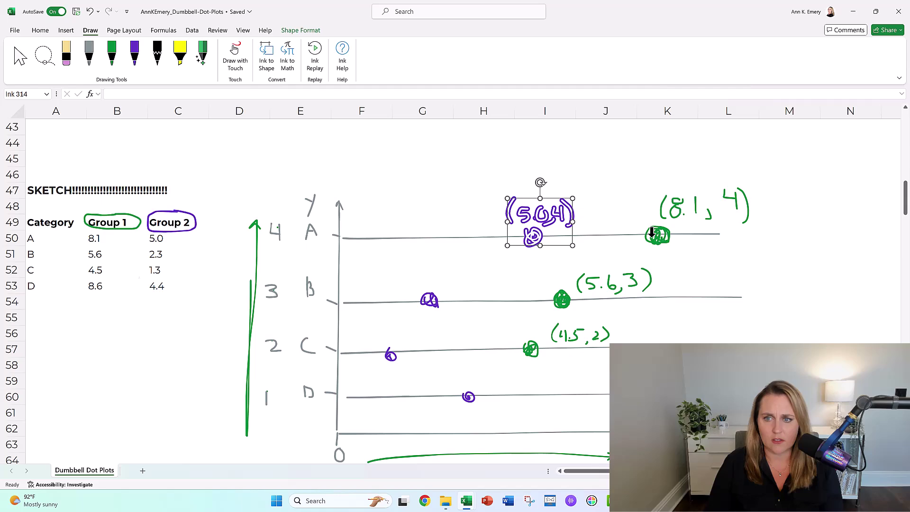
pyautogui.click(653, 234)
# Review each row of the Add "y" values table, from row 100 to 107, along with its x and y column headers.
pyautogui.scroll(-15, 245, 264)
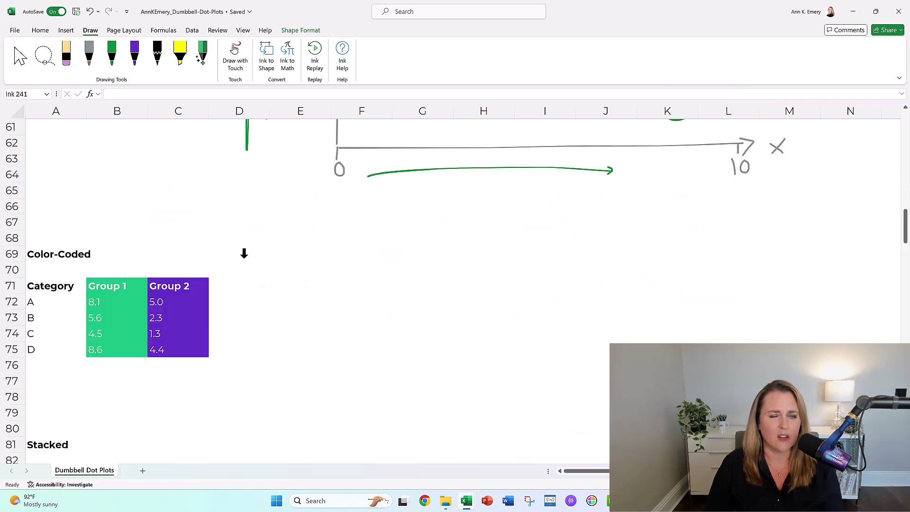
pyautogui.scroll(-1, 244, 254)
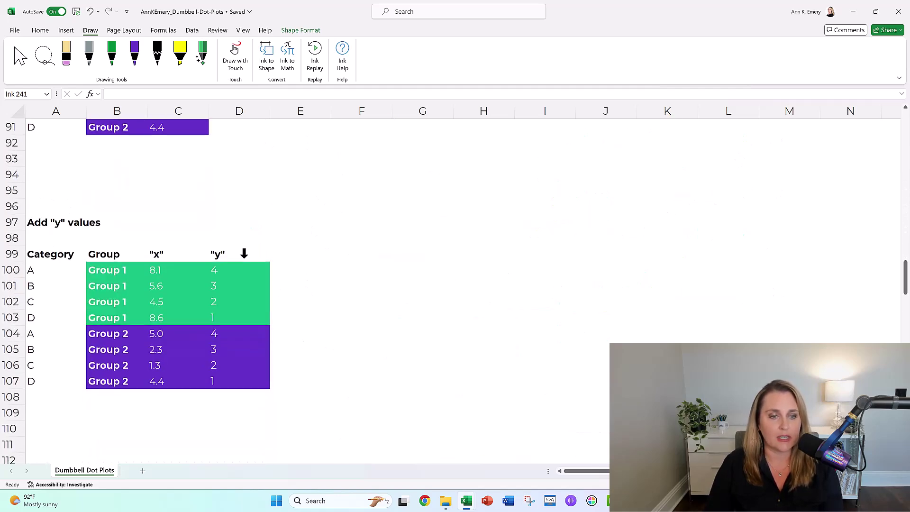
pyautogui.click(18, 268)
pyautogui.click(15, 285)
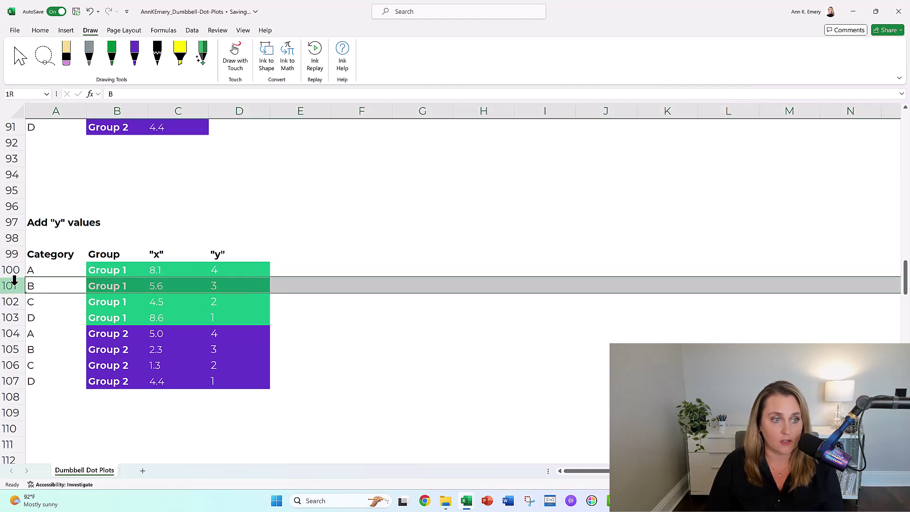
pyautogui.click(16, 304)
pyautogui.click(18, 318)
pyautogui.click(17, 333)
pyautogui.click(18, 349)
pyautogui.click(19, 364)
pyautogui.click(19, 379)
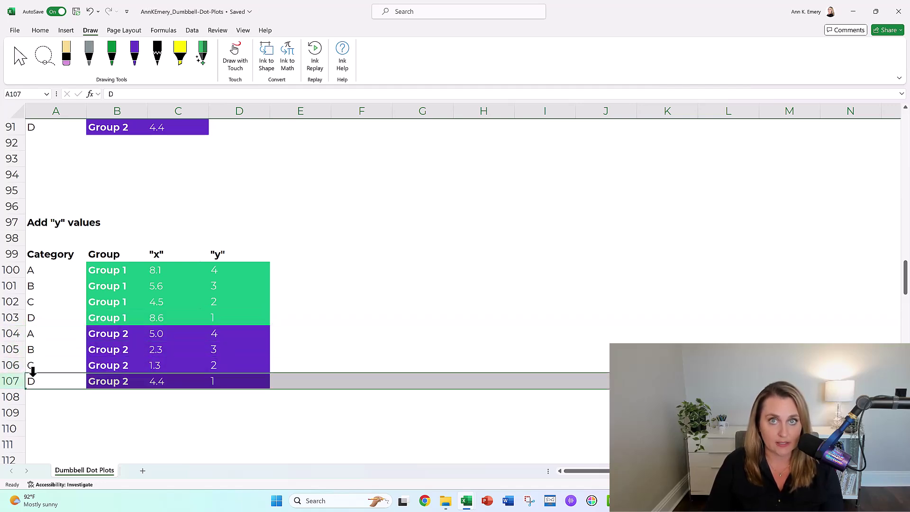
pyautogui.click(185, 248)
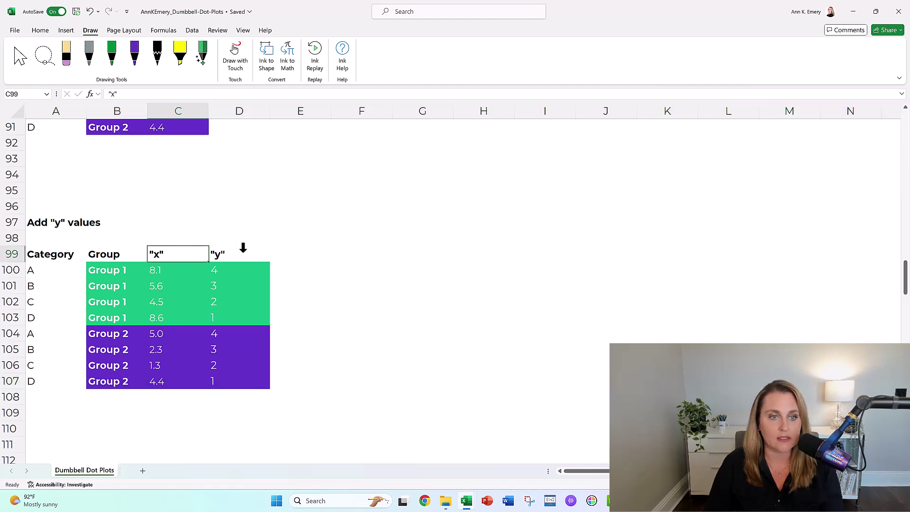
pyautogui.click(243, 248)
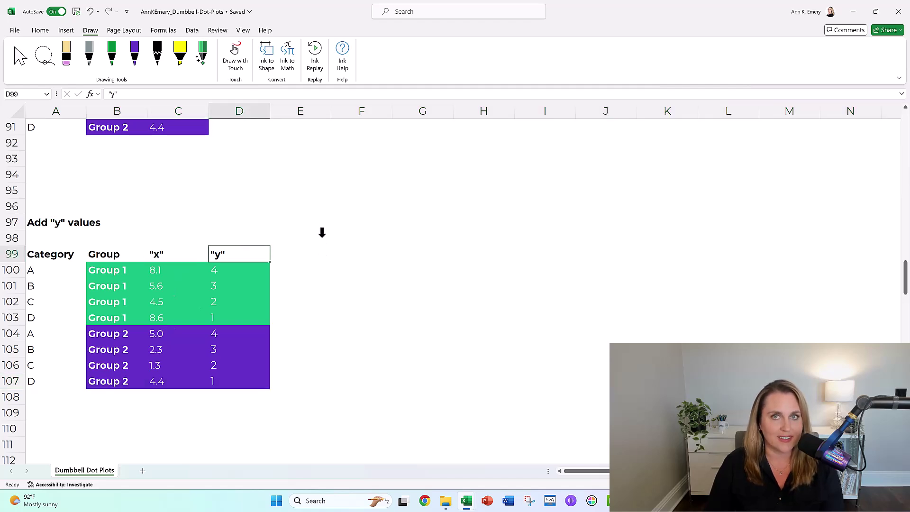
# Sort the Add "y" values table in A99:D107 by the "y" column's cell values, smallest to largest.
pyautogui.scroll(-3, 322, 232)
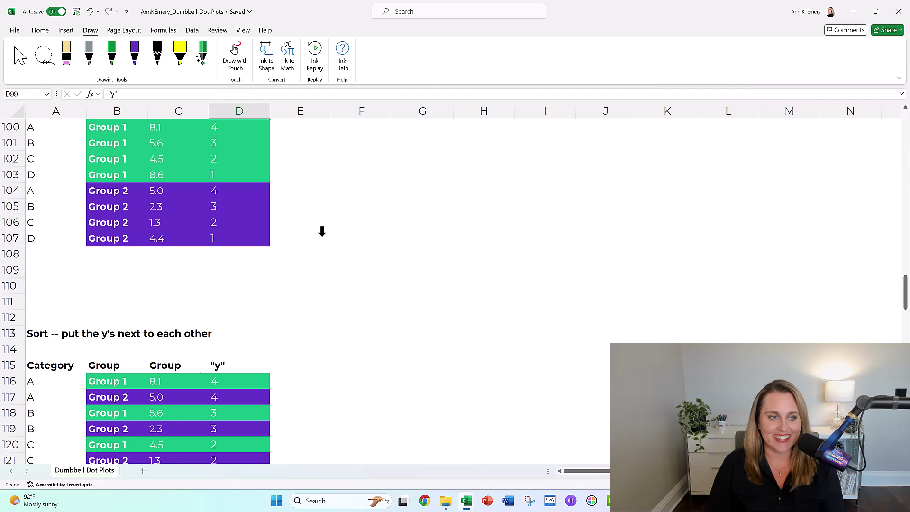
pyautogui.scroll(-3, 322, 231)
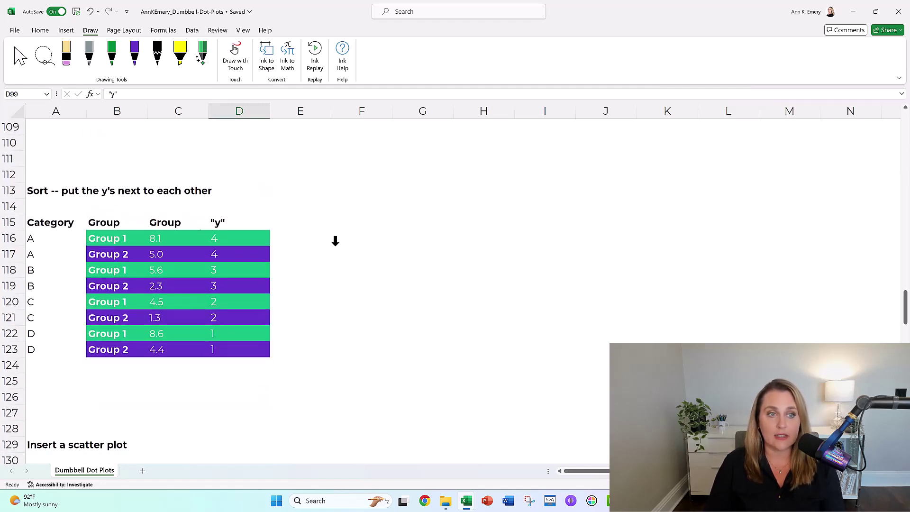
pyautogui.moveTo(250, 237); pyautogui.dragTo(248, 350)
pyautogui.scroll(5, 330, 303)
pyautogui.moveTo(58, 198); pyautogui.dragTo(255, 327)
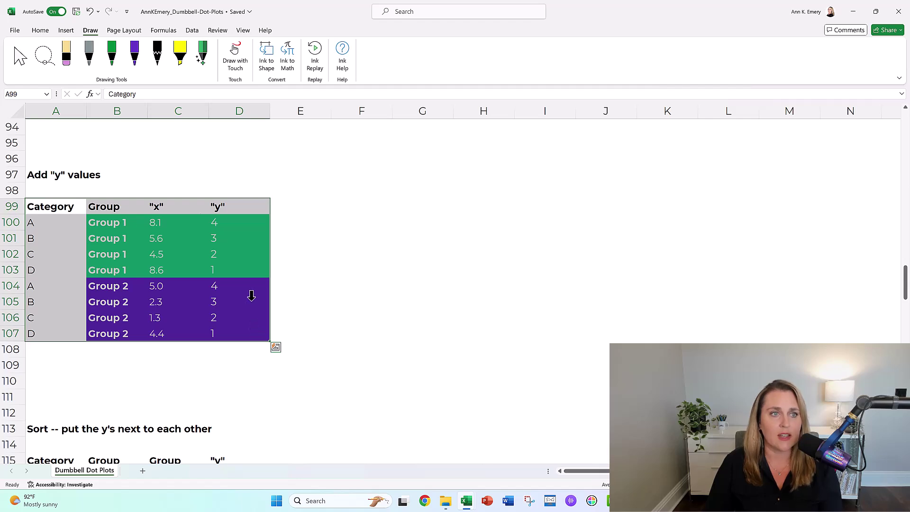
pyautogui.click(197, 29)
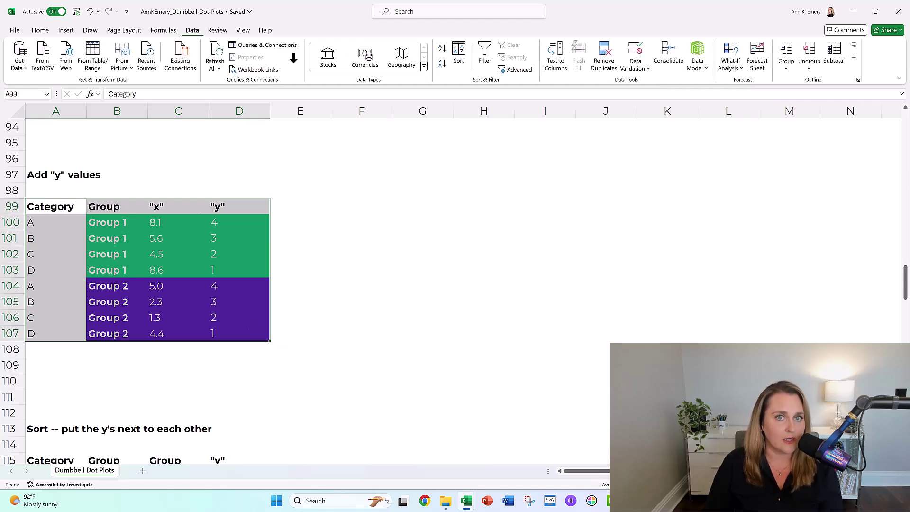
pyautogui.click(457, 55)
pyautogui.click(401, 185)
pyautogui.click(397, 214)
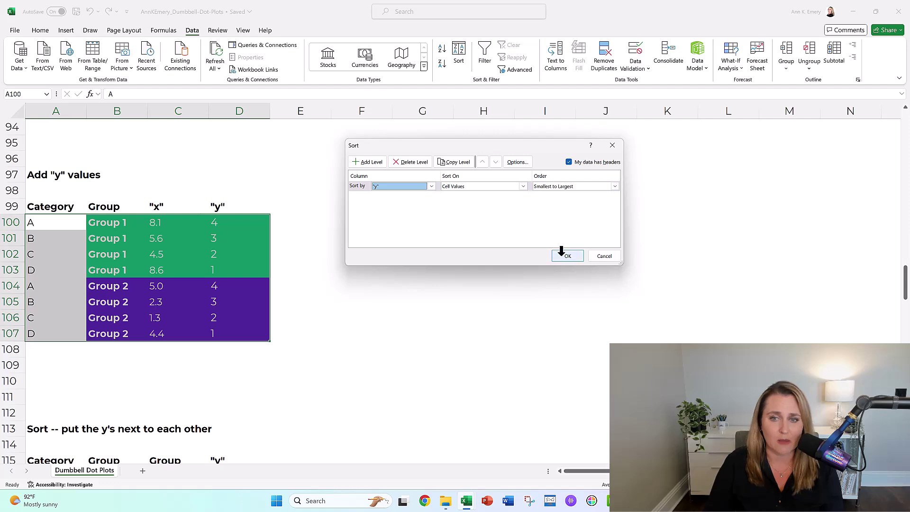
pyautogui.click(564, 254)
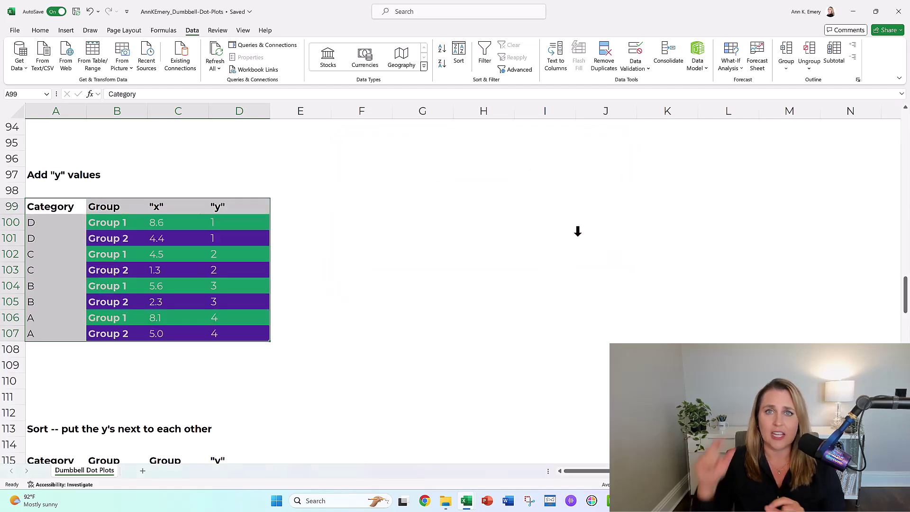
# Check how matching y values pair up in the sorted table and in the table under "Sort -- put the y's next to each other".
pyautogui.click(240, 219)
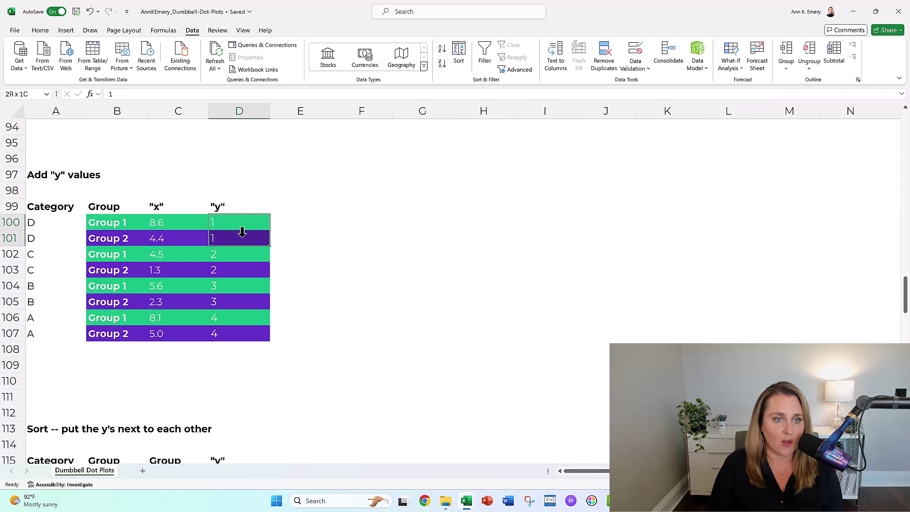
pyautogui.scroll(-5, 285, 246)
pyautogui.moveTo(245, 237); pyautogui.dragTo(246, 248)
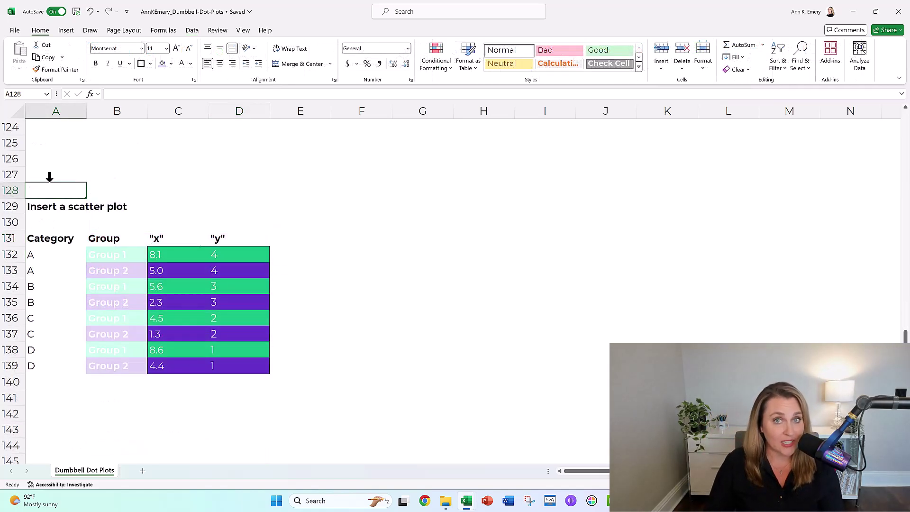
# Insert a scatter chart with straight lines and markers from the x and y values in C132:D139.
pyautogui.moveTo(168, 247); pyautogui.dragTo(247, 357)
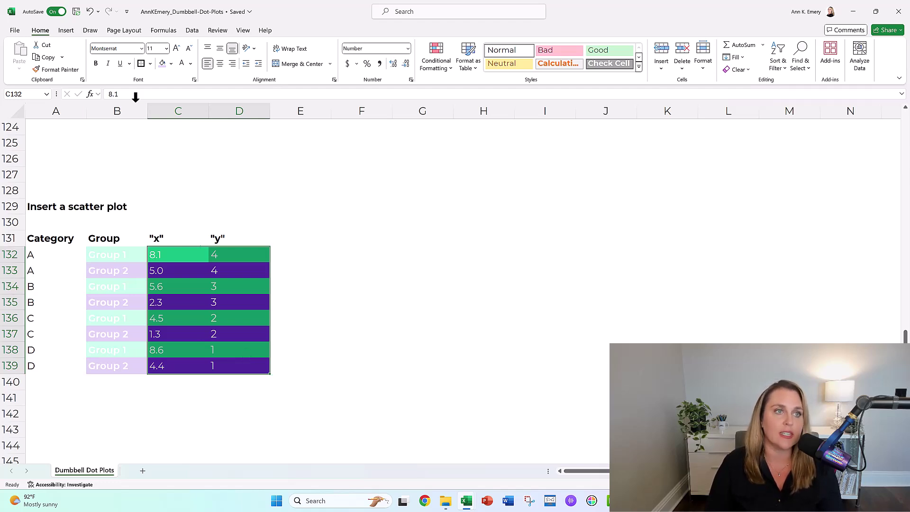
pyautogui.click(67, 29)
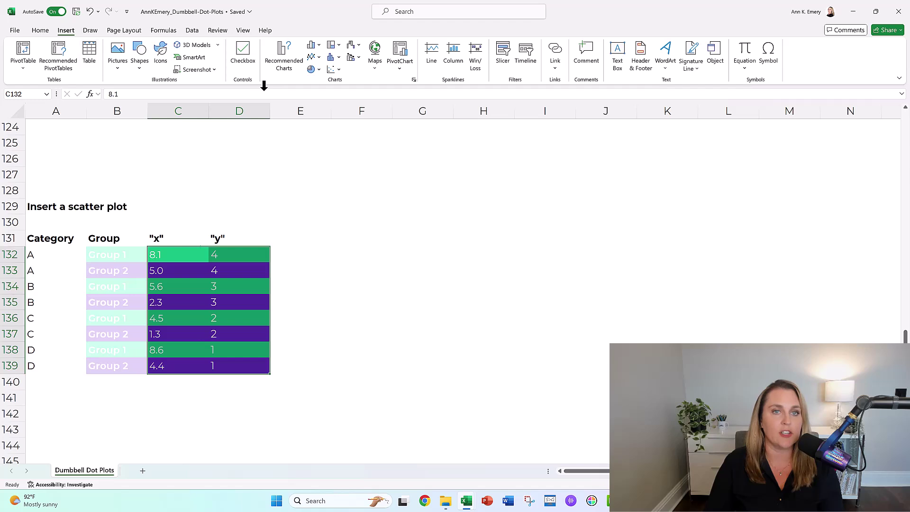
pyautogui.click(338, 69)
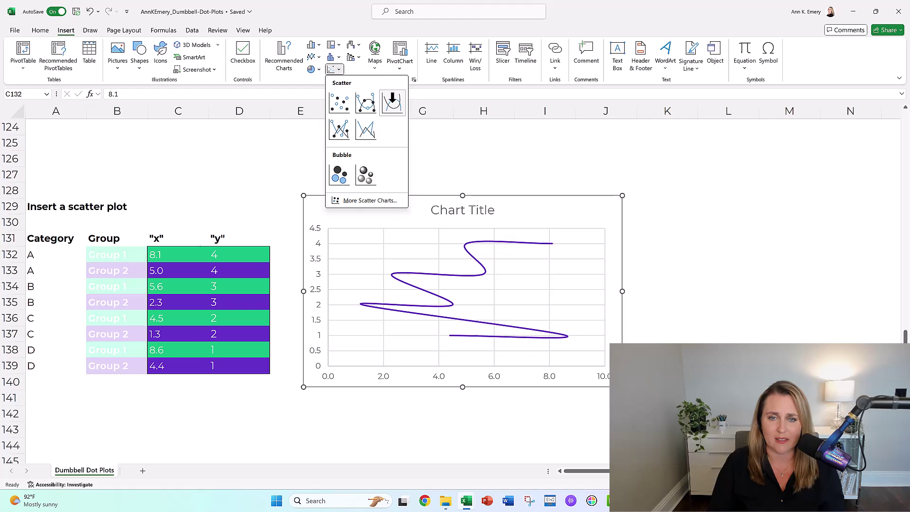
pyautogui.click(336, 127)
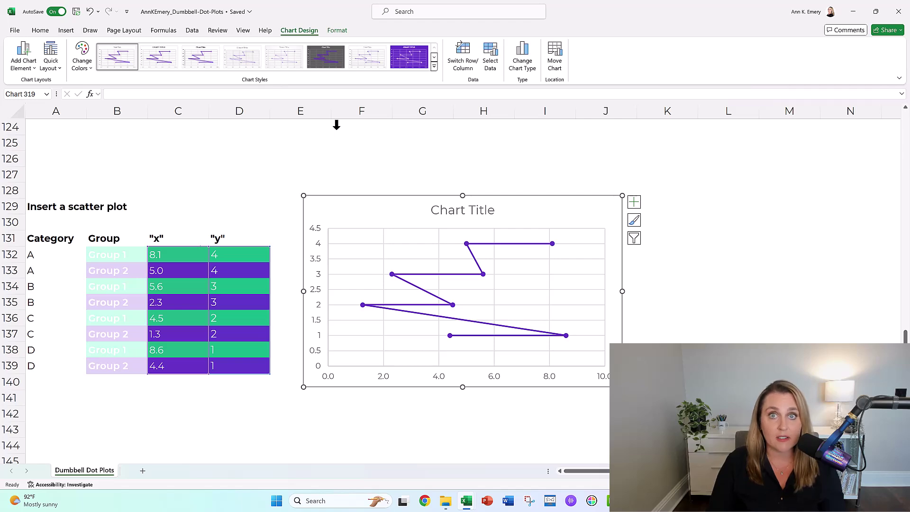
# Compare the Ack chart's diagonal connecting lines with the chart under "Remove the lightning bolt", and inspect the Ack chart's points at y 3 and 4.
pyautogui.scroll(-7, 351, 237)
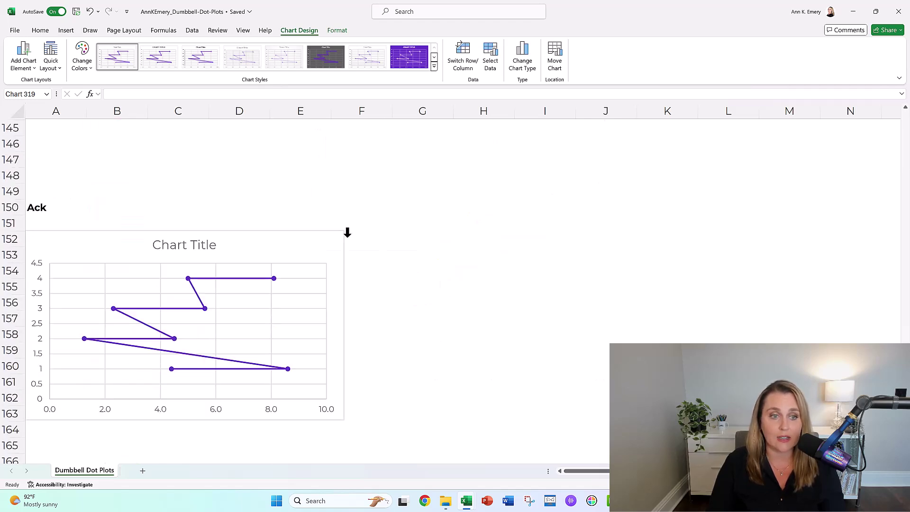
pyautogui.scroll(-1, 347, 232)
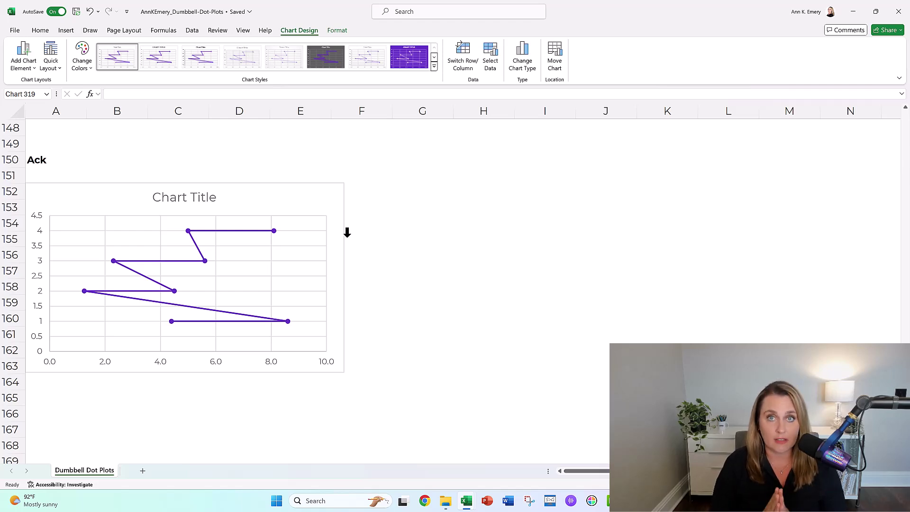
pyautogui.scroll(-8, 353, 207)
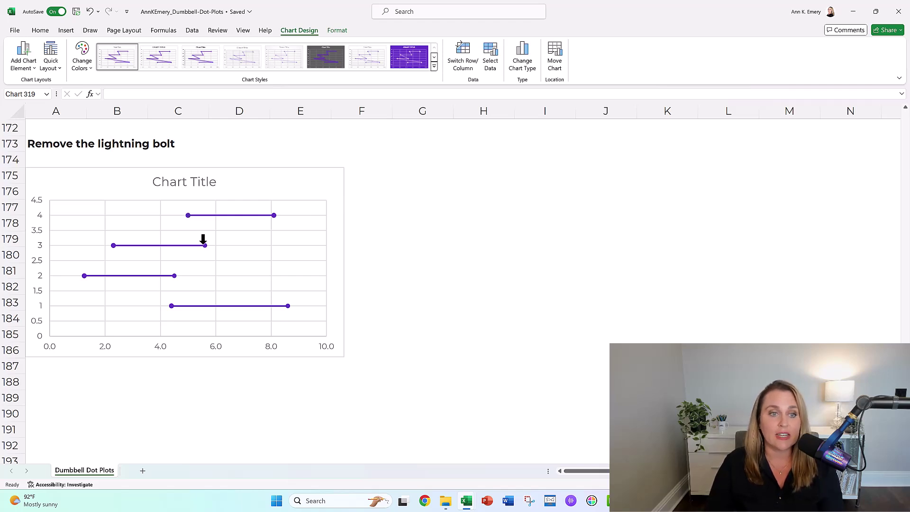
pyautogui.scroll(6, 386, 210)
pyautogui.scroll(2, 386, 210)
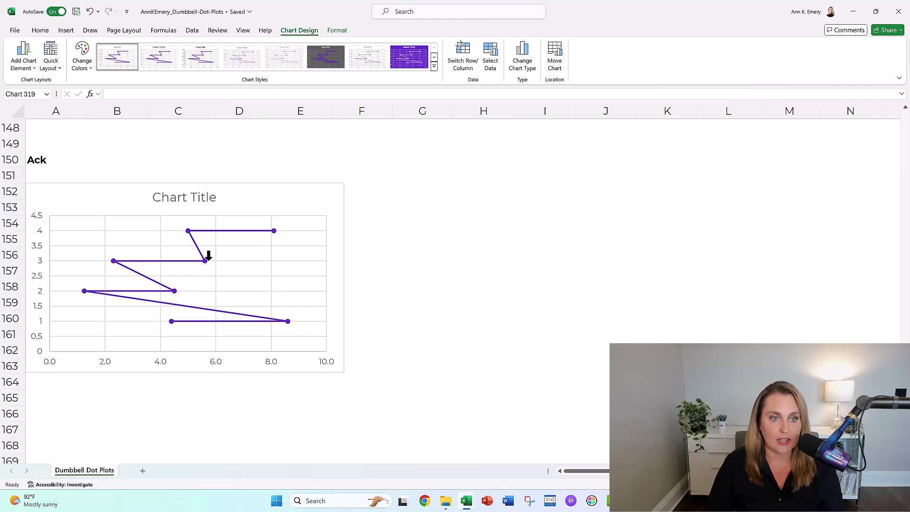
pyautogui.moveTo(208, 256)
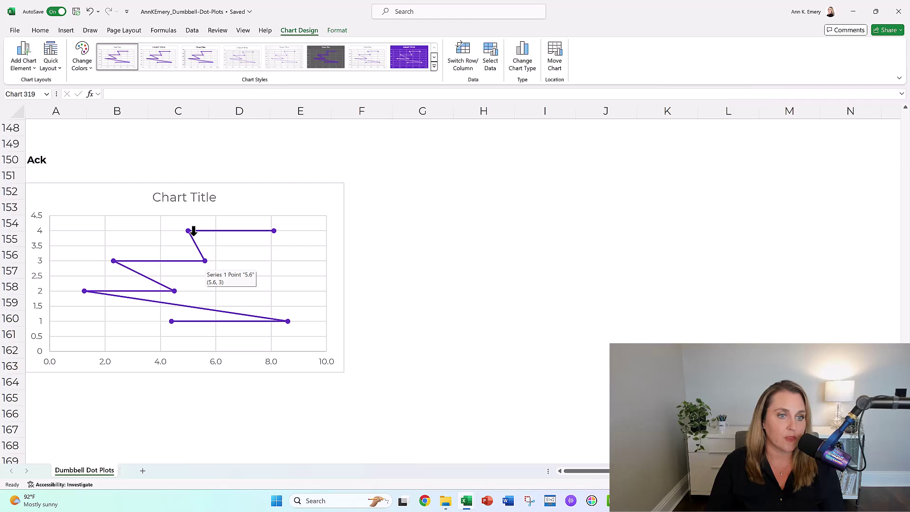
pyautogui.moveTo(189, 227)
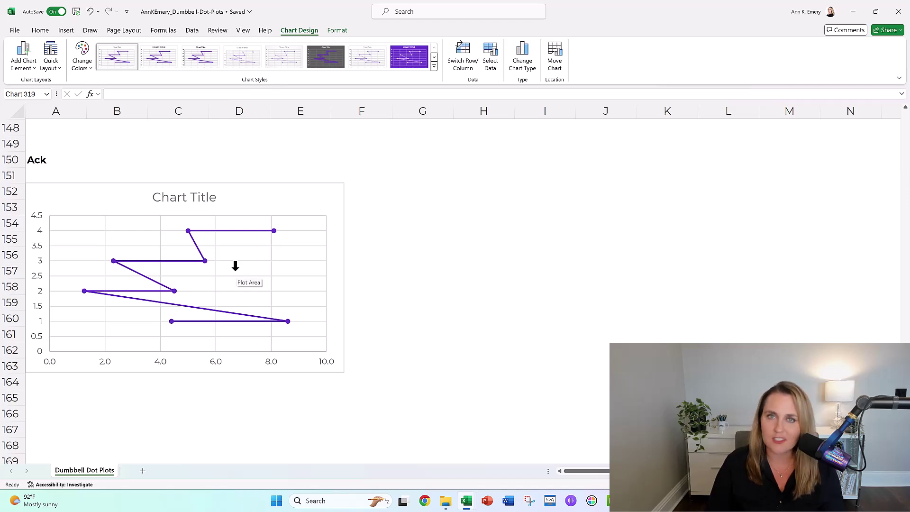
# Set No Outline on the single data point (5.6, 3) in the Ack chart to remove the diagonal line leading to it.
pyautogui.click(206, 258)
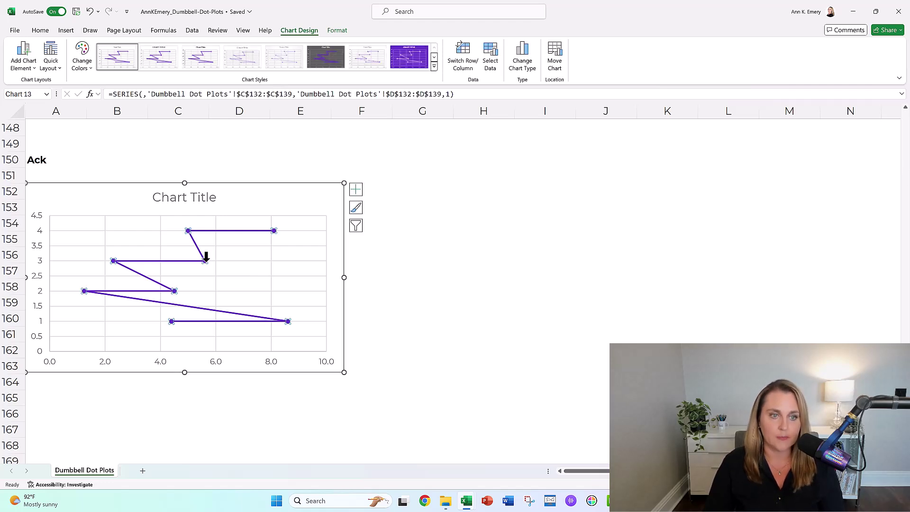
pyautogui.click(206, 257)
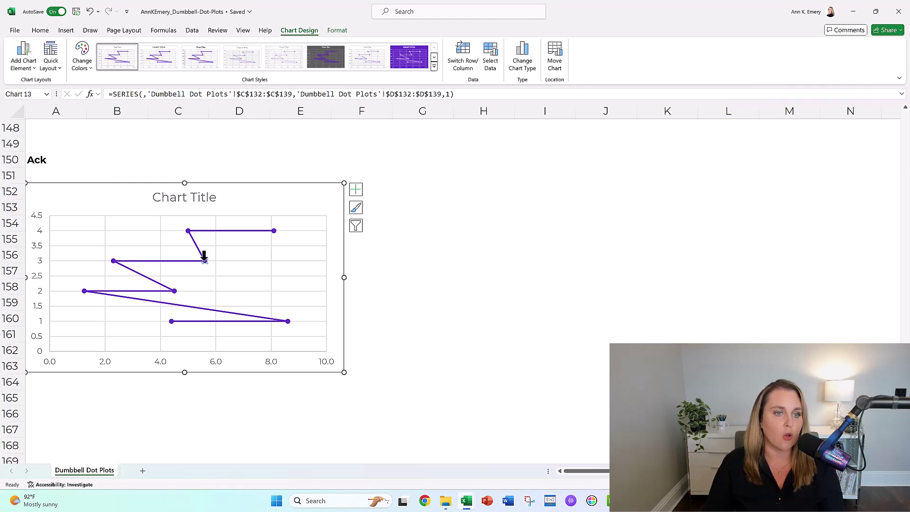
pyautogui.rightClick(205, 256)
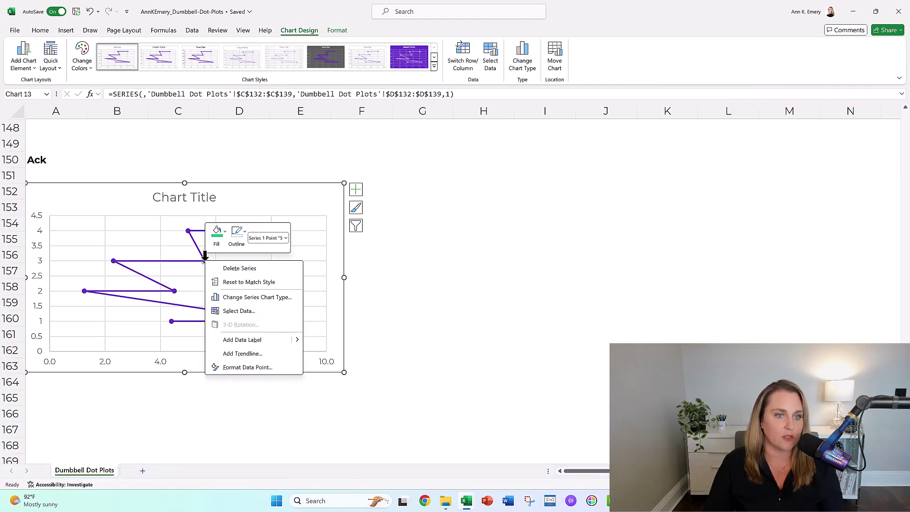
pyautogui.click(239, 232)
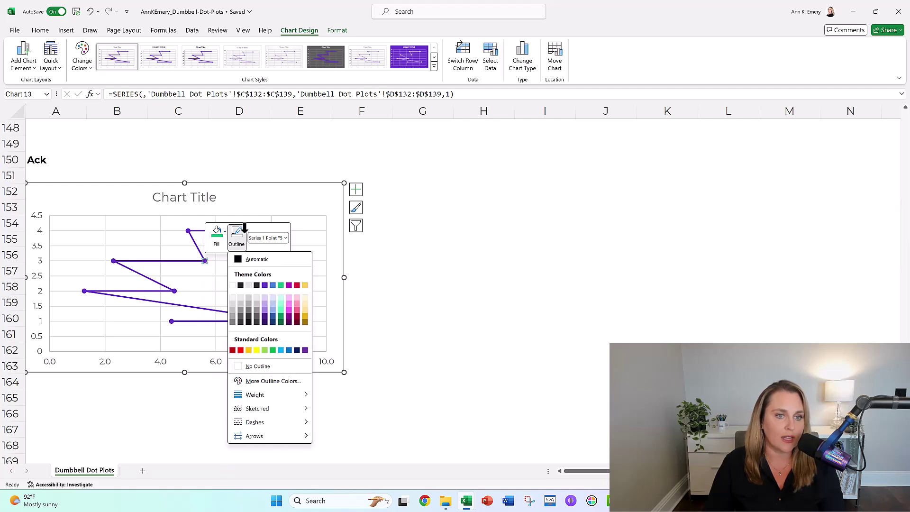
pyautogui.click(264, 363)
pyautogui.click(283, 188)
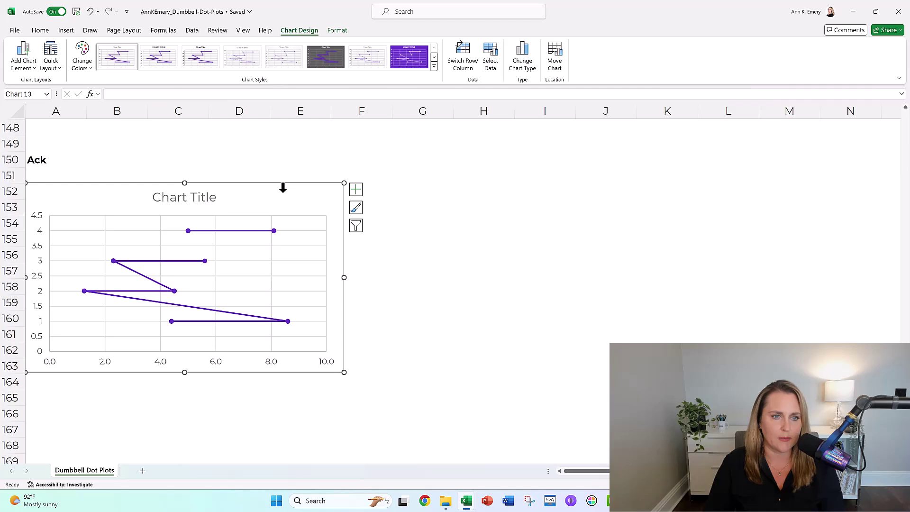
# Set No Outline on the single data point (4.5, 2) in the Ack chart to remove the diagonal line from y 3 to y 2.
pyautogui.moveTo(175, 285)
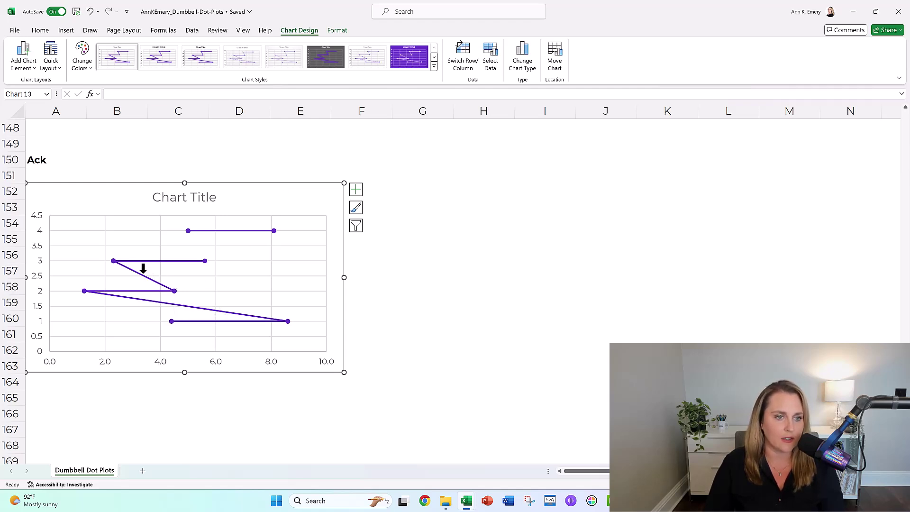
pyautogui.click(175, 286)
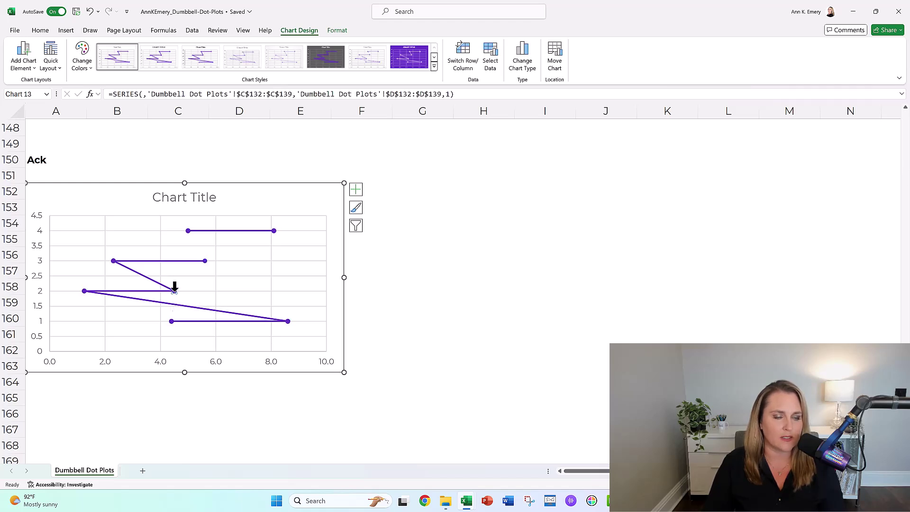
pyautogui.rightClick(175, 287)
pyautogui.click(213, 261)
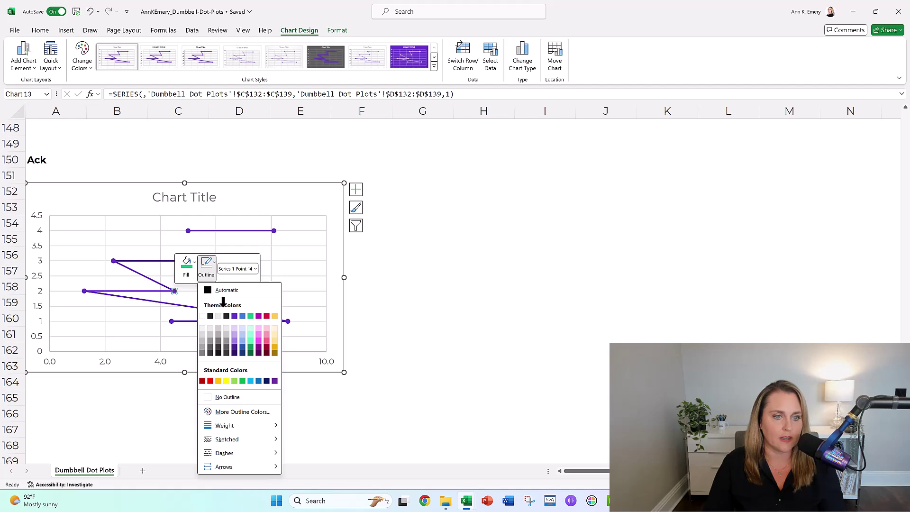
pyautogui.click(227, 397)
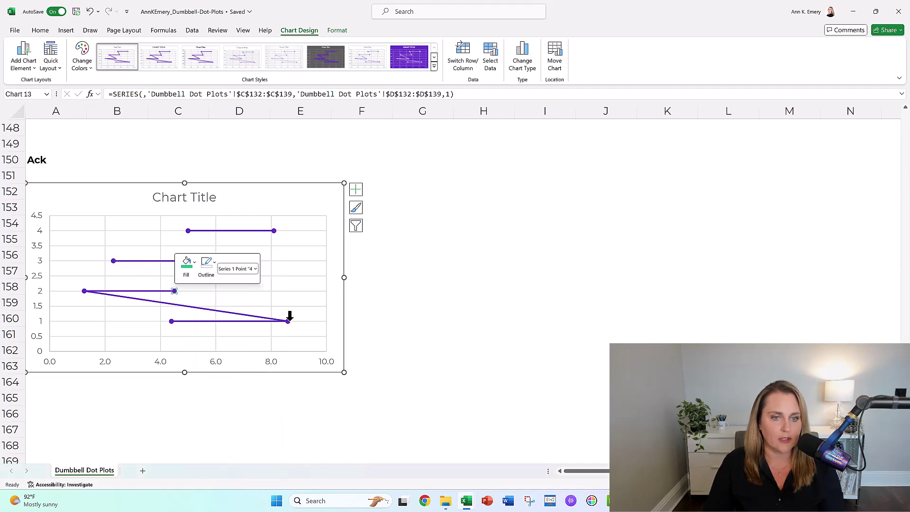
# Set No Outline on the single data point (8.6, 1) in the Ack chart to remove the last diagonal line.
pyautogui.click(289, 320)
pyautogui.rightClick(289, 320)
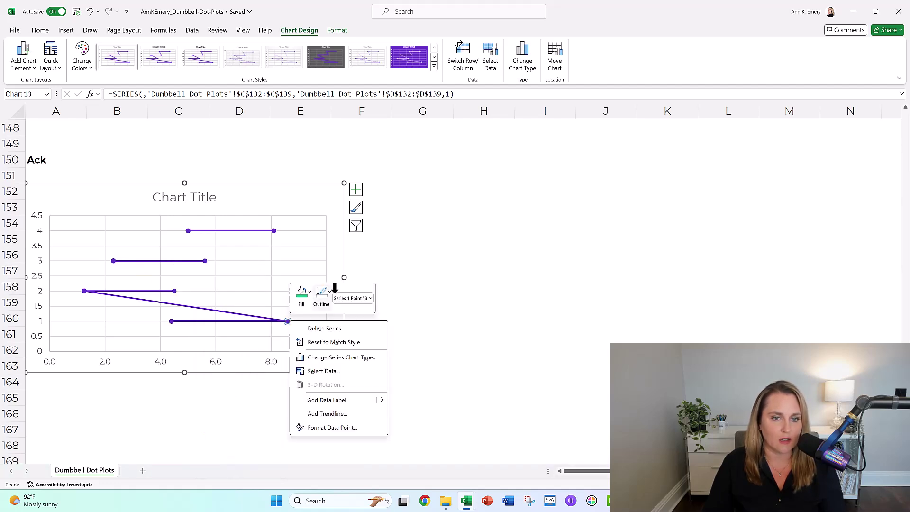
pyautogui.click(330, 287)
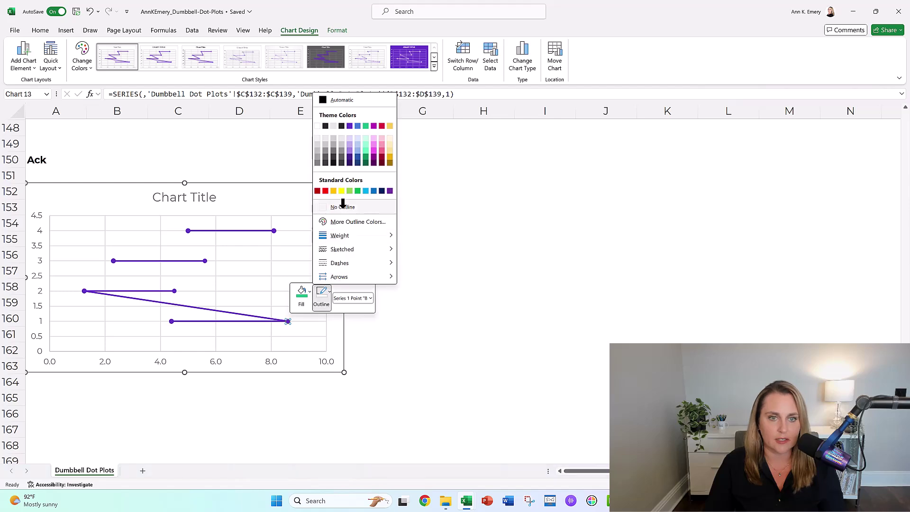
pyautogui.click(343, 206)
pyautogui.click(293, 185)
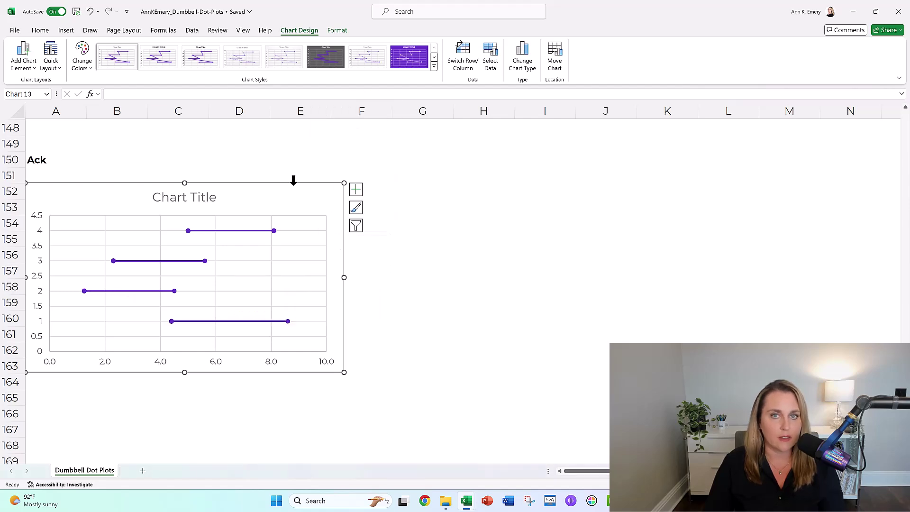
# Examine how the chart under "Format format format" is built, including its Group 2 heading and A to D label text boxes.
pyautogui.scroll(-12, 349, 250)
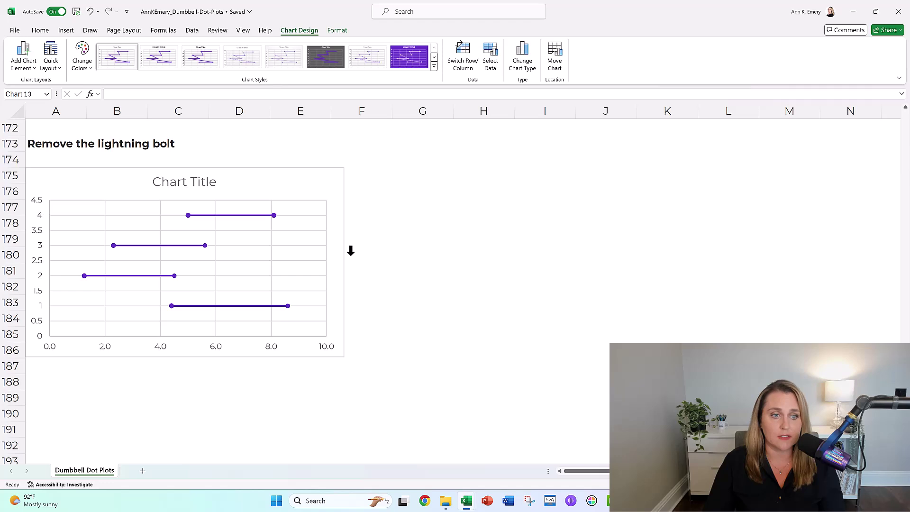
pyautogui.scroll(-2, 351, 251)
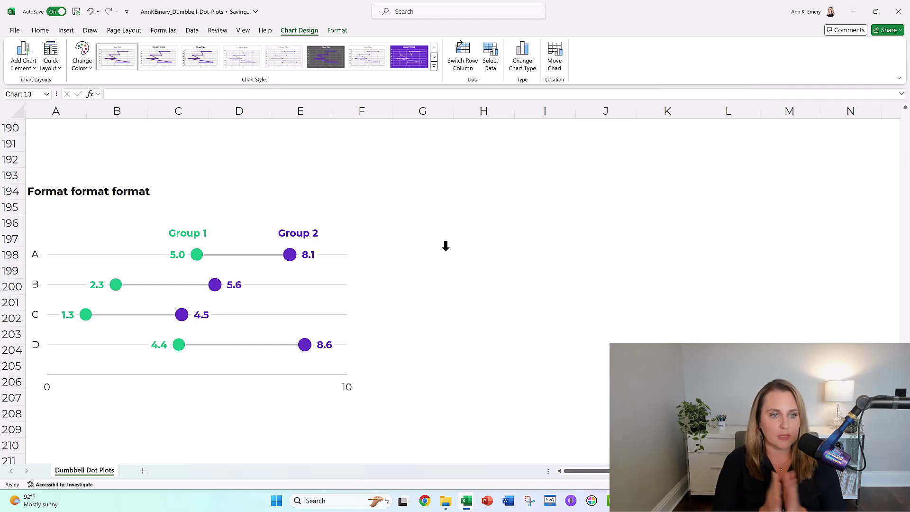
pyautogui.moveTo(293, 248)
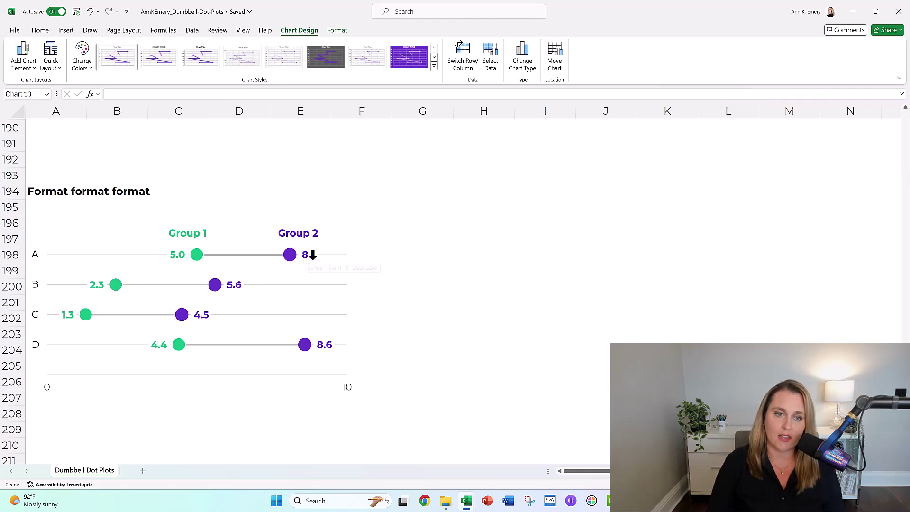
pyautogui.click(304, 233)
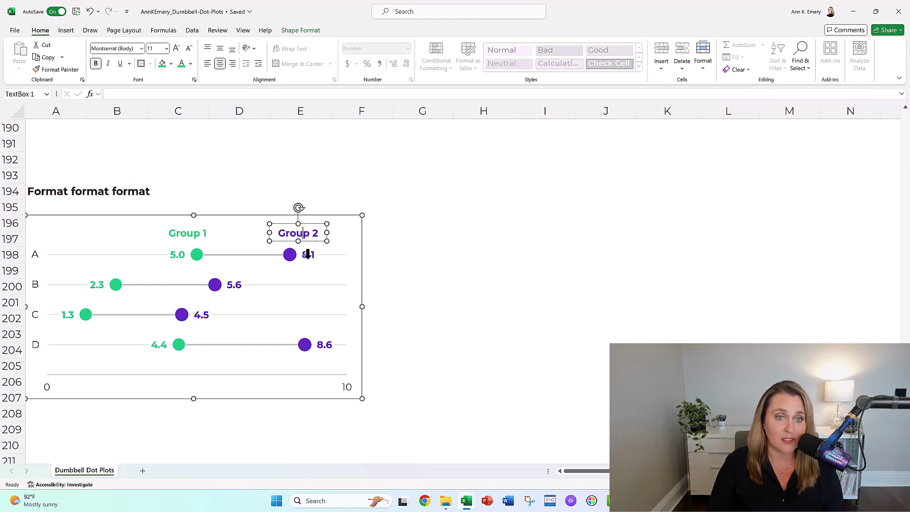
pyautogui.click(40, 254)
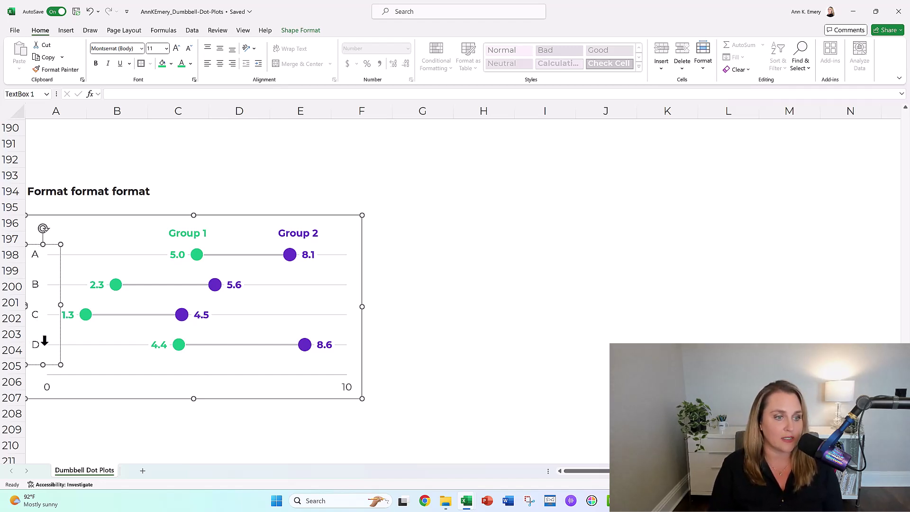
pyautogui.click(93, 216)
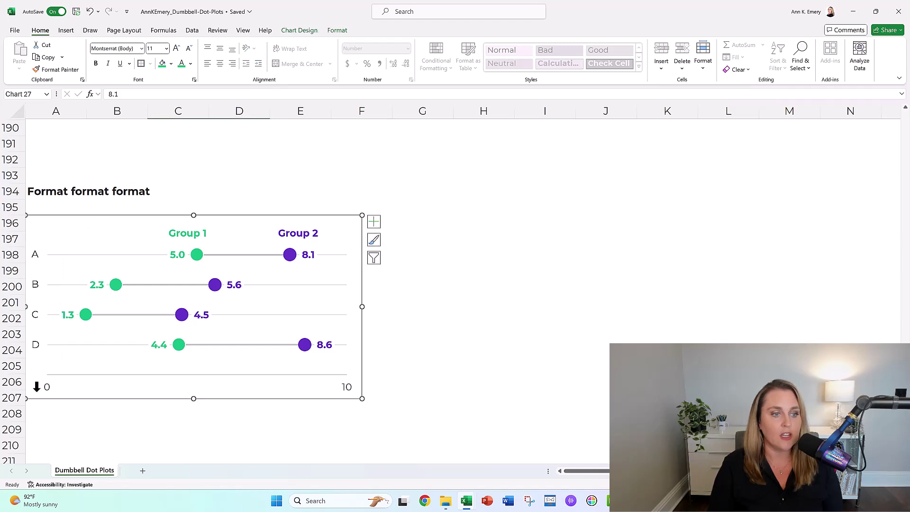